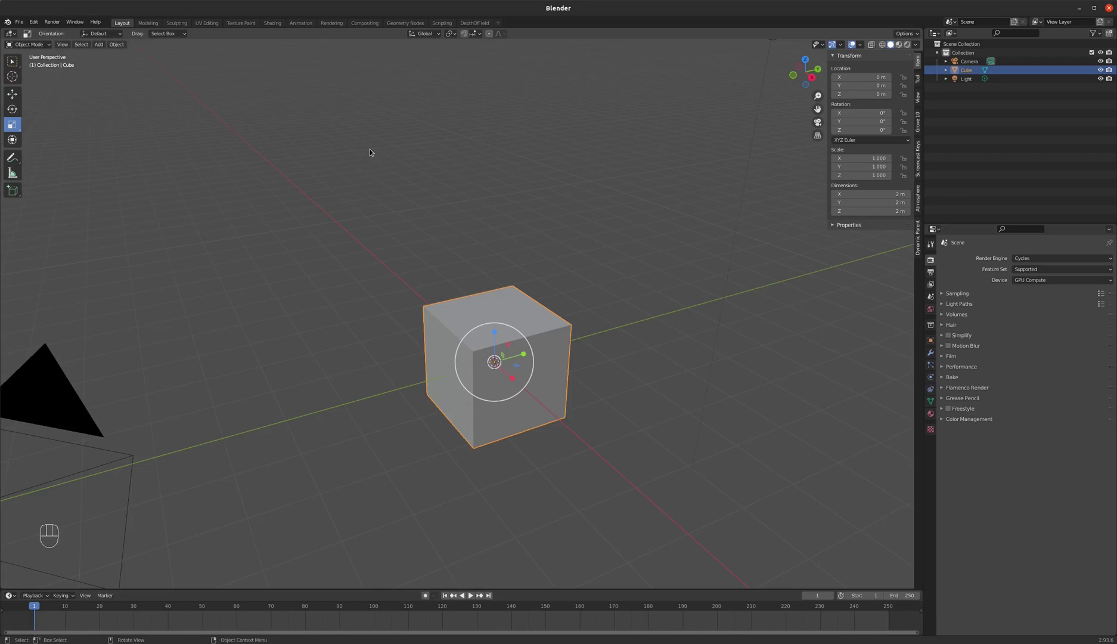
{"action": "left_click", "coordinate": [474, 23]}
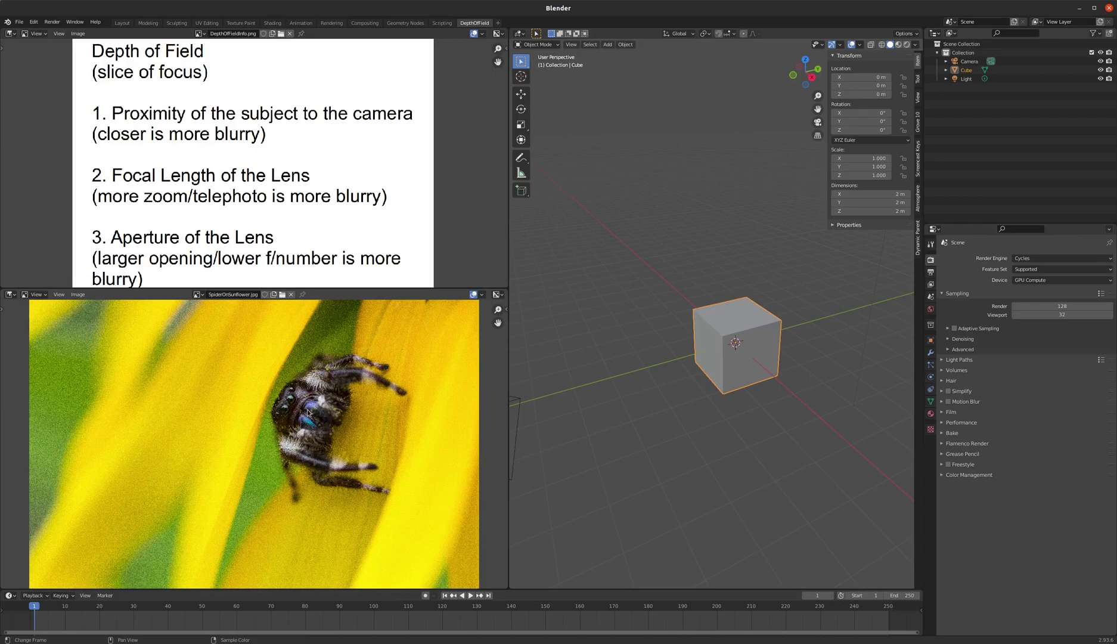
{"action": "scroll", "coordinate": [304, 442], "scroll_direction": "up", "scroll_amount": 4}
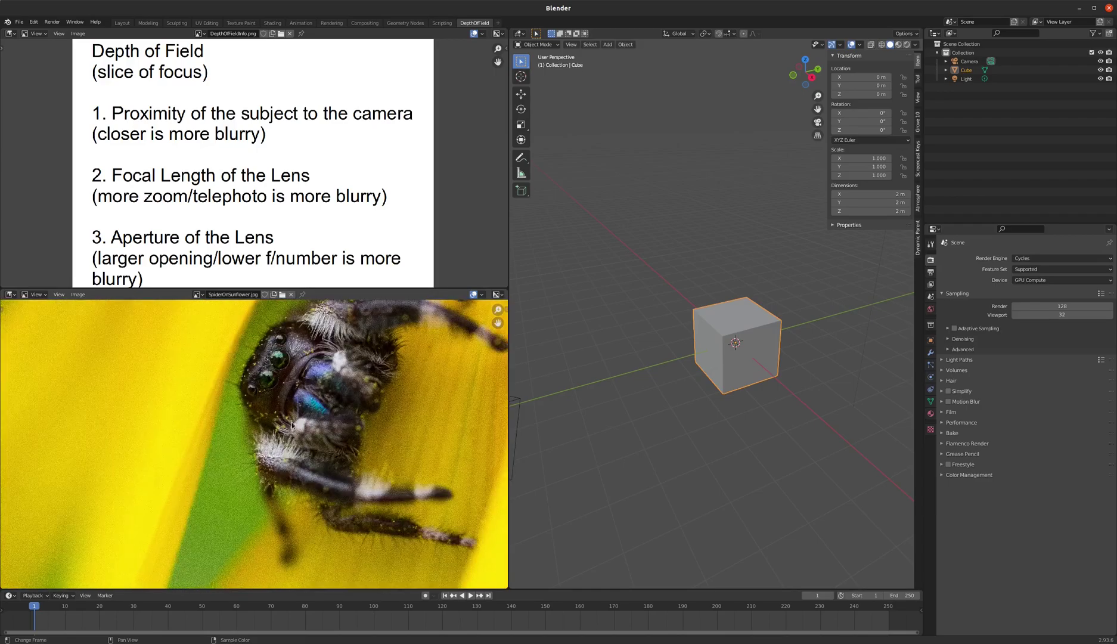
{"action": "scroll", "coordinate": [324, 352], "scroll_direction": "up", "scroll_amount": 2}
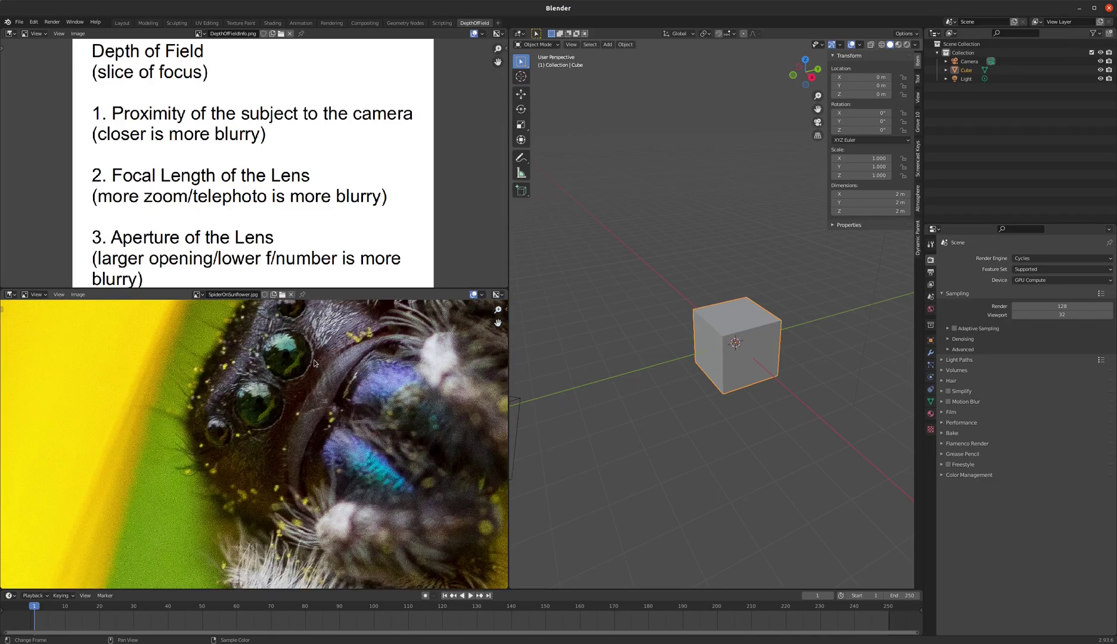
{"action": "scroll", "coordinate": [314, 362], "scroll_direction": "down", "scroll_amount": 4}
{"action": "scroll", "coordinate": [271, 522], "scroll_direction": "up", "scroll_amount": 4}
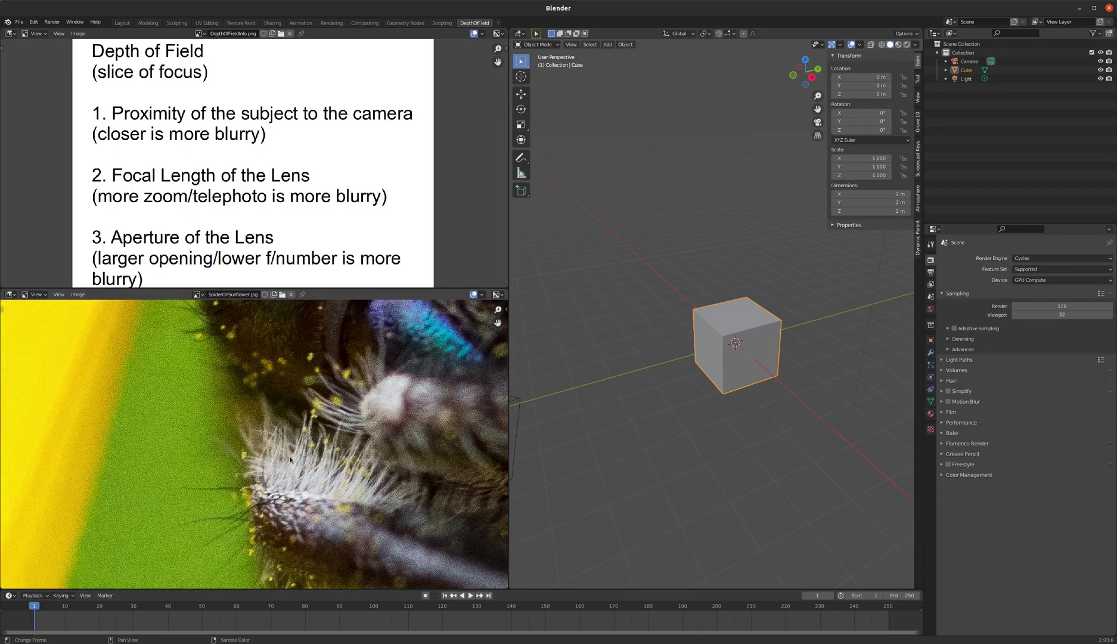
{"action": "scroll", "coordinate": [303, 389], "scroll_direction": "down", "scroll_amount": 2}
{"action": "scroll", "coordinate": [315, 564], "scroll_direction": "up", "scroll_amount": 3}
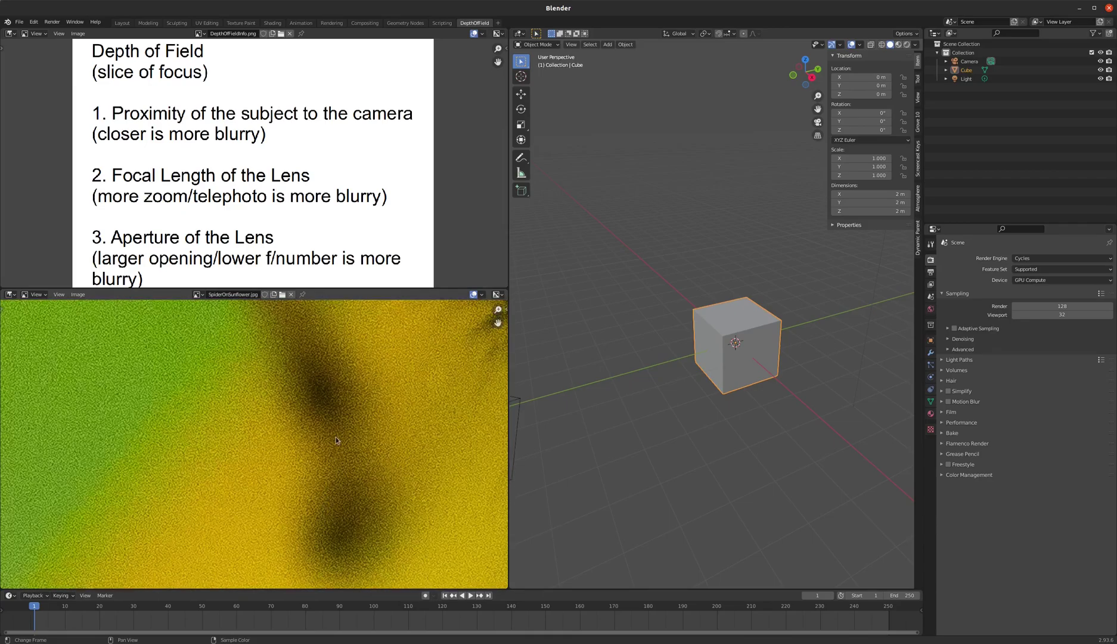
{"action": "scroll", "coordinate": [248, 429], "scroll_direction": "down", "scroll_amount": 3}
{"action": "scroll", "coordinate": [240, 493], "scroll_direction": "down", "scroll_amount": 3}
{"action": "scroll", "coordinate": [344, 427], "scroll_direction": "up", "scroll_amount": 3}
{"action": "scroll", "coordinate": [317, 494], "scroll_direction": "down", "scroll_amount": 2}
{"action": "scroll", "coordinate": [316, 495], "scroll_direction": "down", "scroll_amount": 2}
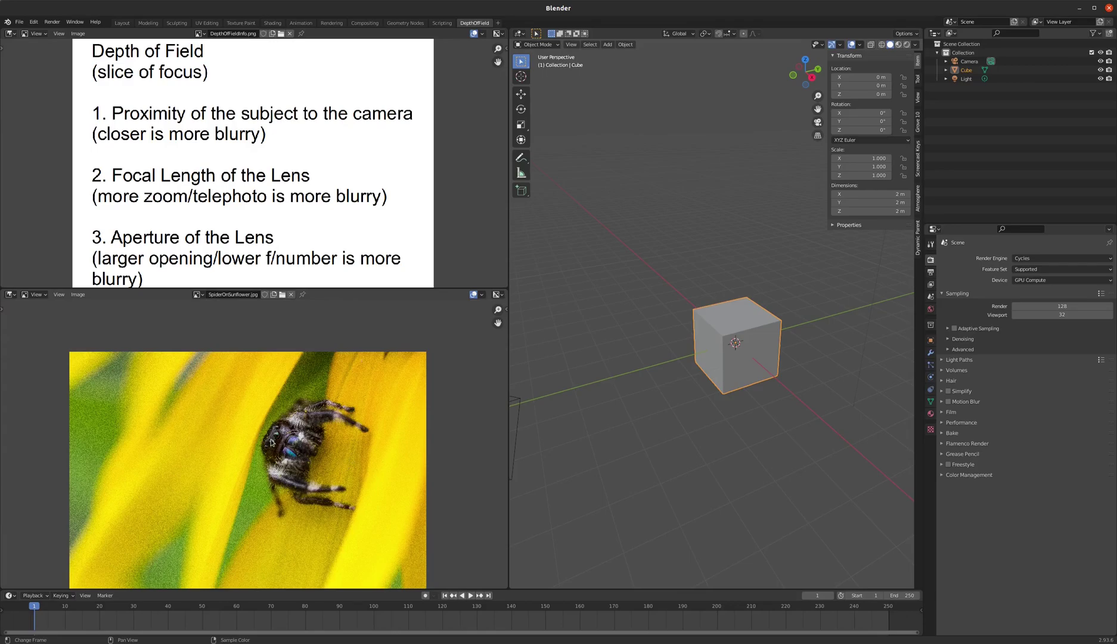
{"action": "scroll", "coordinate": [245, 477], "scroll_direction": "up", "scroll_amount": 2}
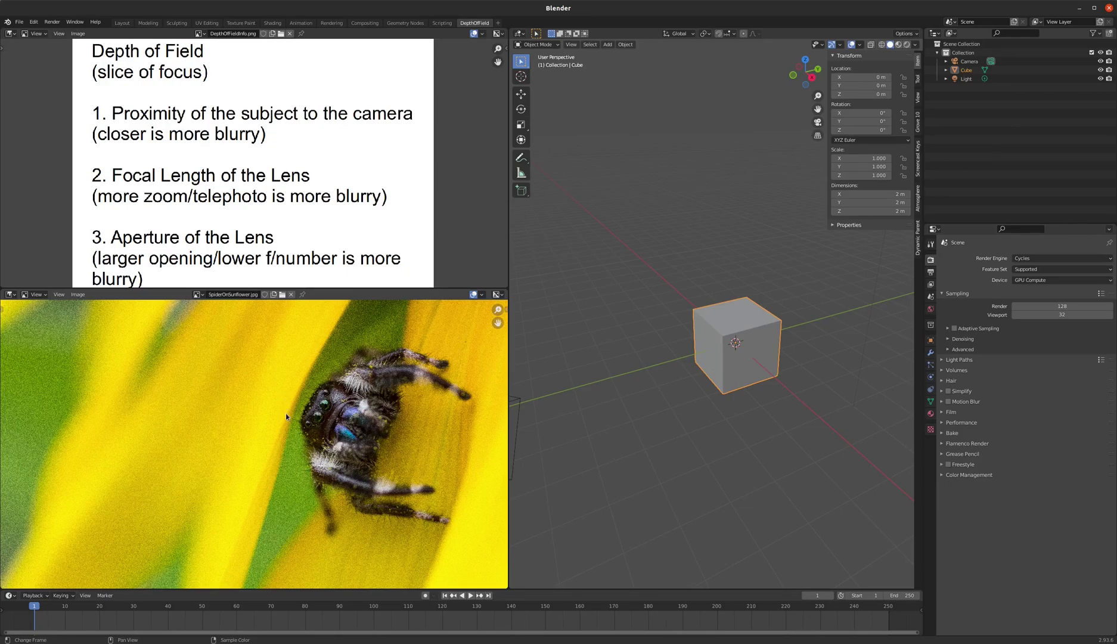
{"action": "scroll", "coordinate": [285, 413], "scroll_direction": "down", "scroll_amount": 1}
{"action": "left_click", "coordinate": [54, 296]}
{"action": "left_click", "coordinate": [91, 409]}
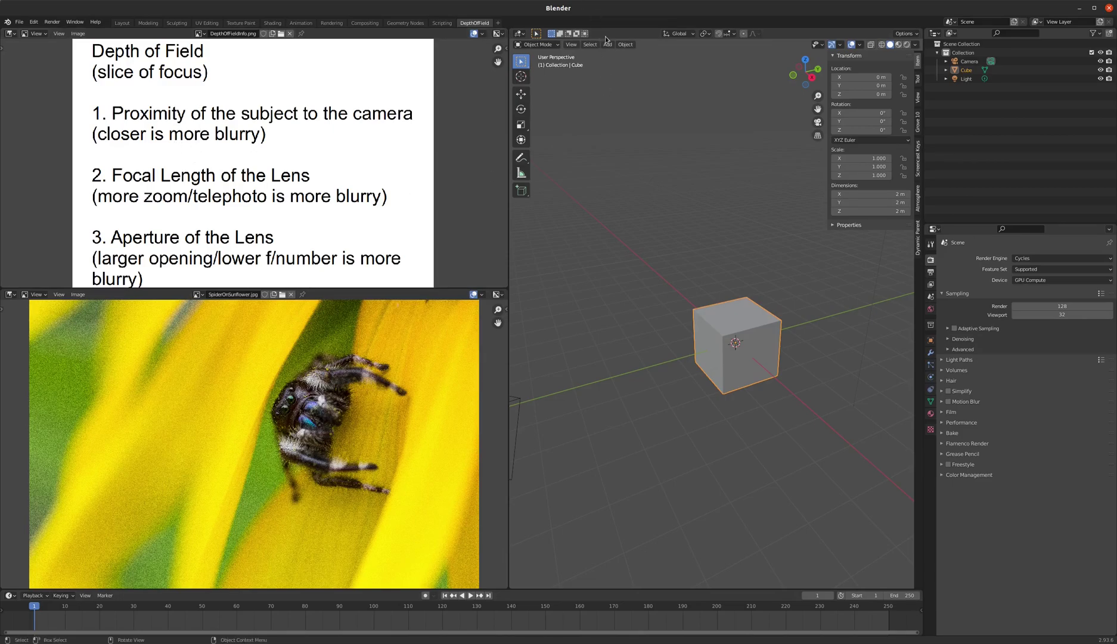
Scale the cube to 0.257 on Z, flattening it into a 0.514 m thick slab
{"action": "middle_click_drag", "start_coordinate": [721, 293], "coordinate": [767, 338]}
{"action": "scroll", "coordinate": [768, 338], "scroll_direction": "up", "scroll_amount": 4}
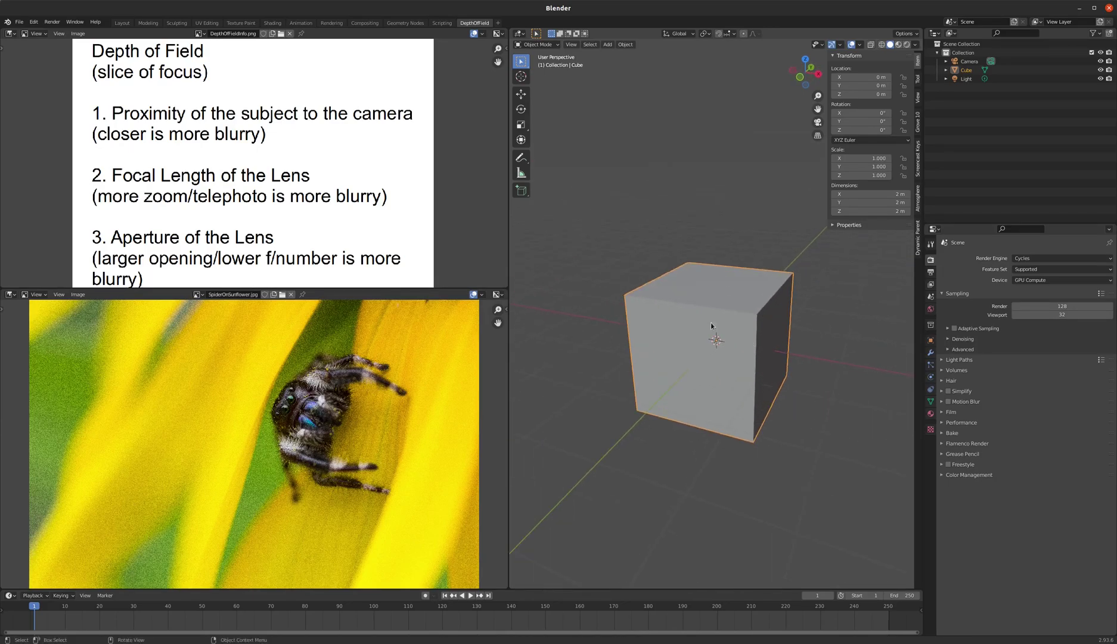
{"action": "scroll", "coordinate": [626, 332], "scroll_direction": "down", "scroll_amount": 4}
{"action": "scroll", "coordinate": [641, 331], "scroll_direction": "up", "scroll_amount": 1}
{"action": "scroll", "coordinate": [641, 334], "scroll_direction": "up", "scroll_amount": 2}
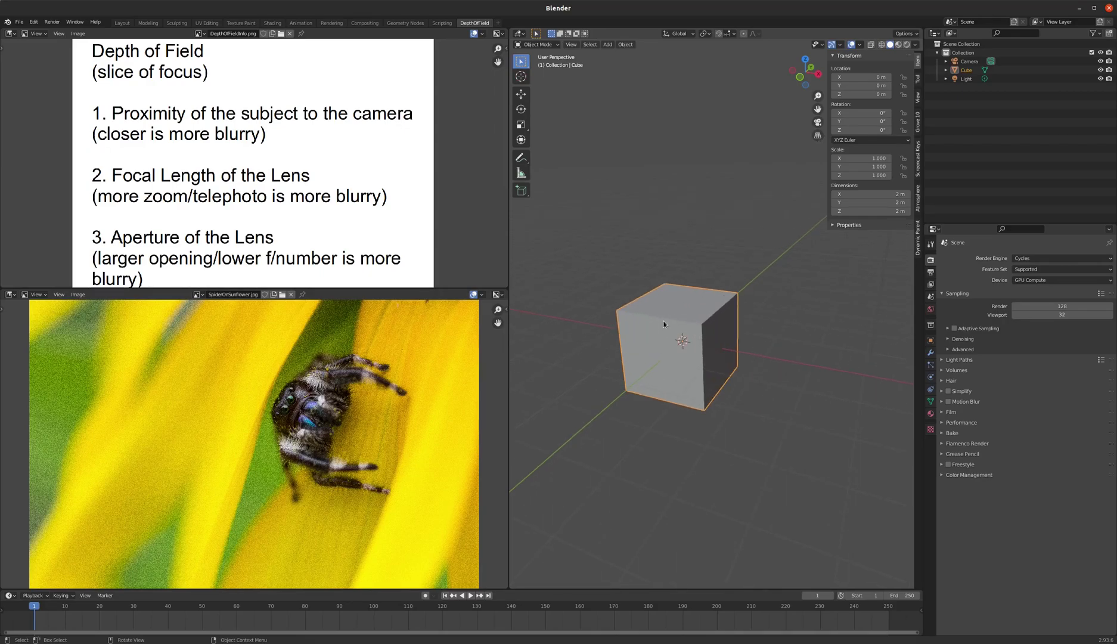
{"action": "key", "text": "s"}
{"action": "key", "text": "z"}
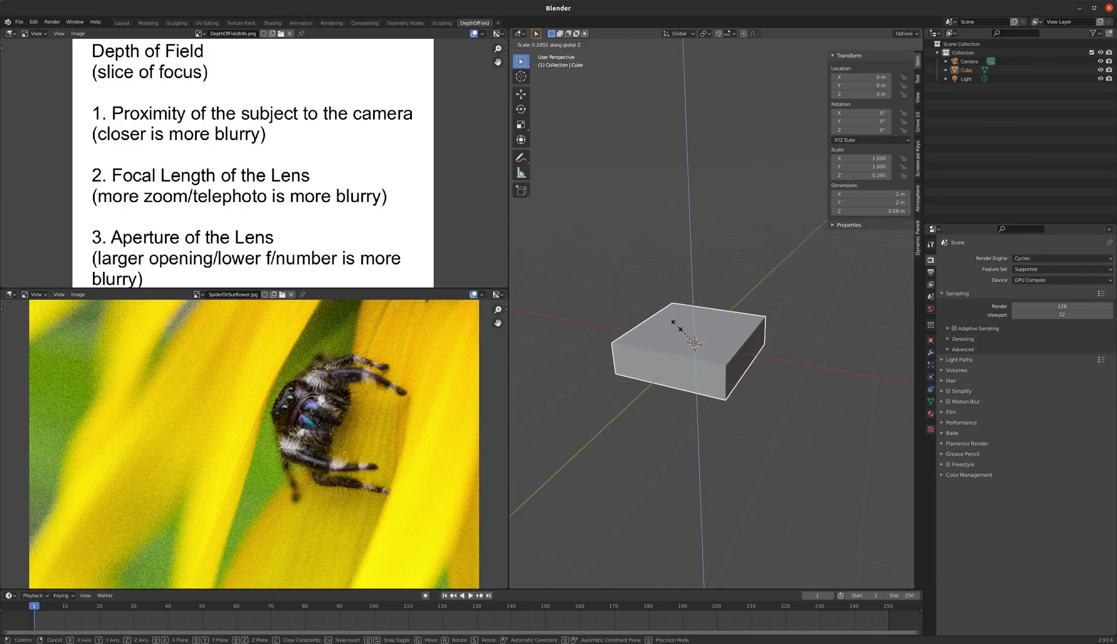
{"action": "left_click", "coordinate": [685, 323]}
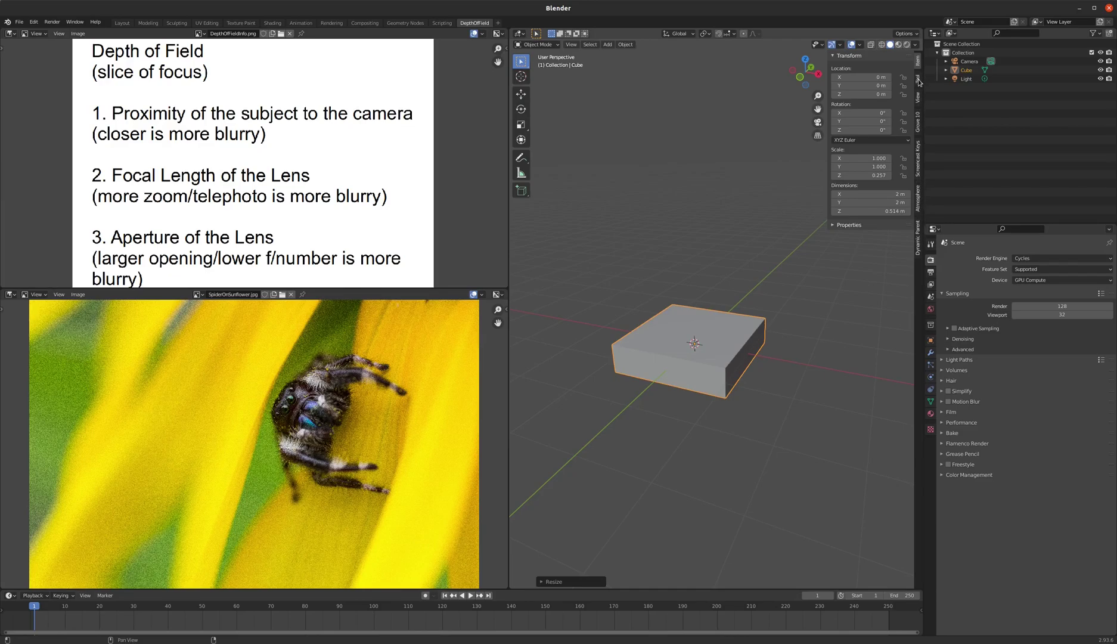
Return to the slab's transform values and cancel an accidental scale
{"action": "left_click", "coordinate": [918, 170]}
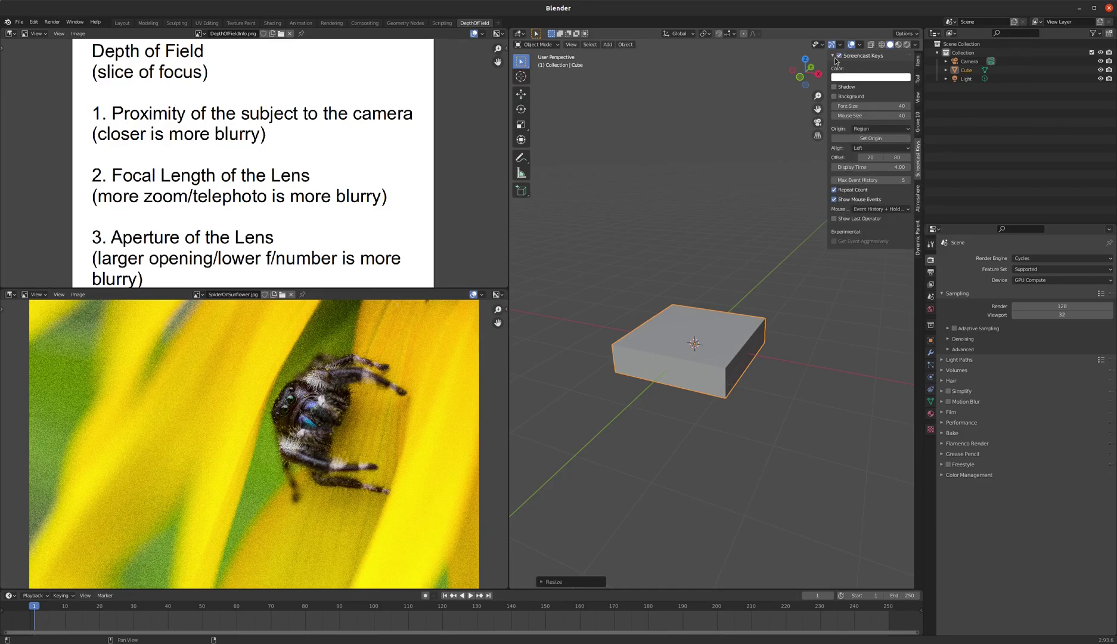
{"action": "left_click", "coordinate": [917, 62]}
{"action": "key", "text": "s"}
{"action": "right_click", "coordinate": [684, 334]}
{"action": "scroll", "coordinate": [671, 351], "scroll_direction": "up", "scroll_amount": 4}
{"action": "scroll", "coordinate": [710, 333], "scroll_direction": "down", "scroll_amount": 3}
Look through the scene camera, select it and walk-fly it up and closer
{"action": "key", "text": "KP_0"}
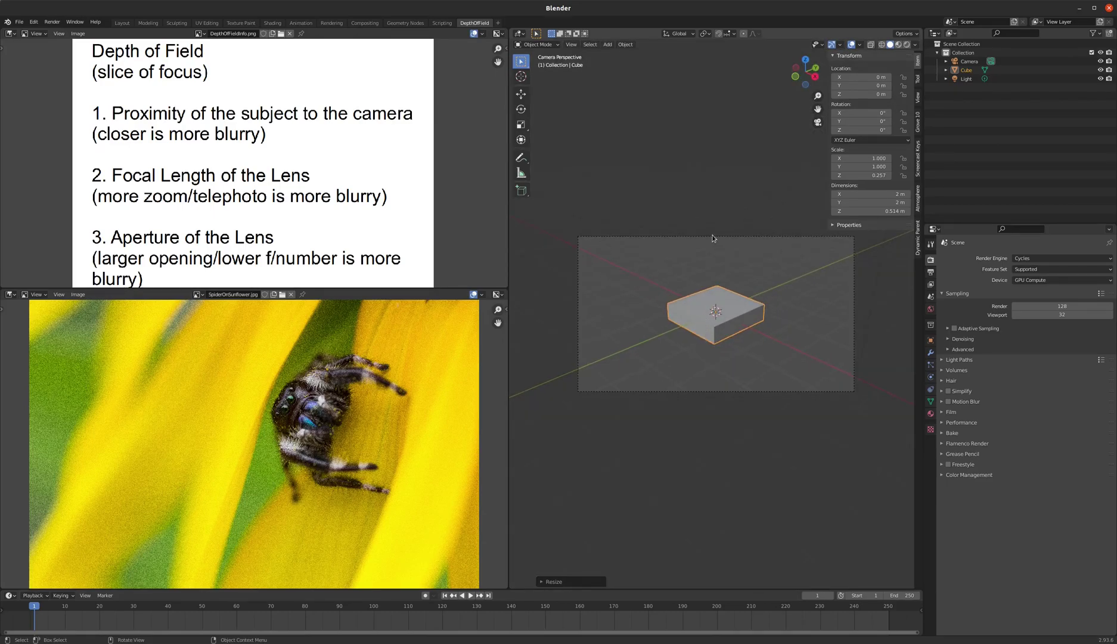
{"action": "left_click", "coordinate": [725, 243]}
{"action": "key", "text": "shift+grave"}
{"action": "key", "text": "w"}
{"action": "key", "text": "e"}
{"action": "key", "text": "w"}
{"action": "key", "text": "q"}
Fly the camera low beside the slab's corner, to roughly 1.43, 1.49, 0.446 m
{"action": "key", "text": "w"}
{"action": "key", "text": "q"}
{"action": "key", "text": "w"}
{"action": "key", "text": "e"}
{"action": "key", "text": "e"}
{"action": "key", "text": "s"}
{"action": "key", "text": "w"}
{"action": "key", "text": "q"}
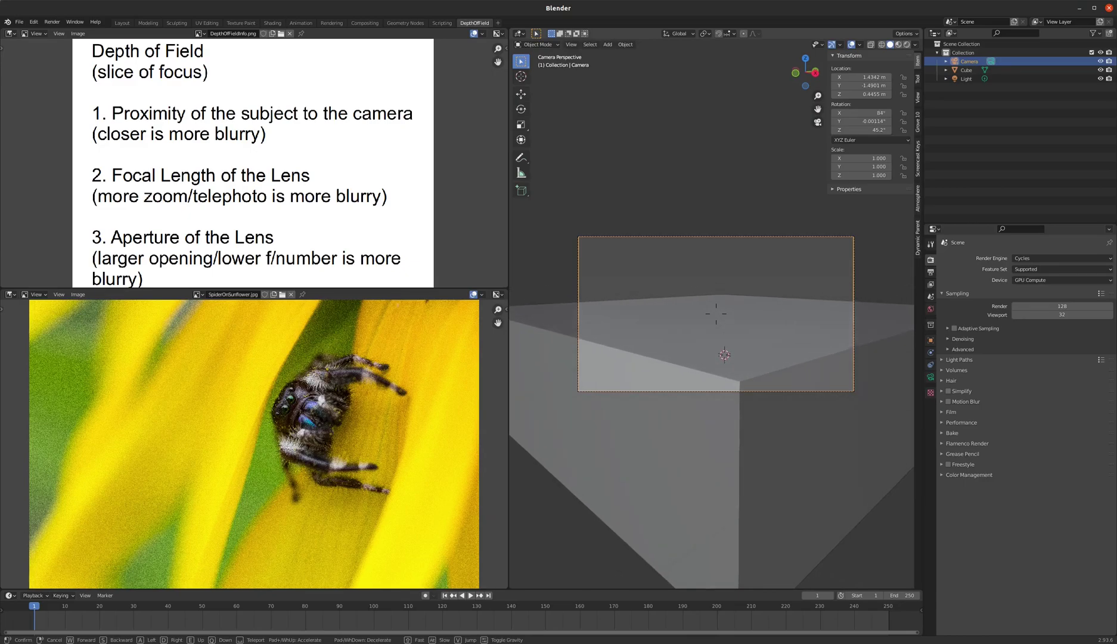
{"action": "left_click", "coordinate": [715, 313]}
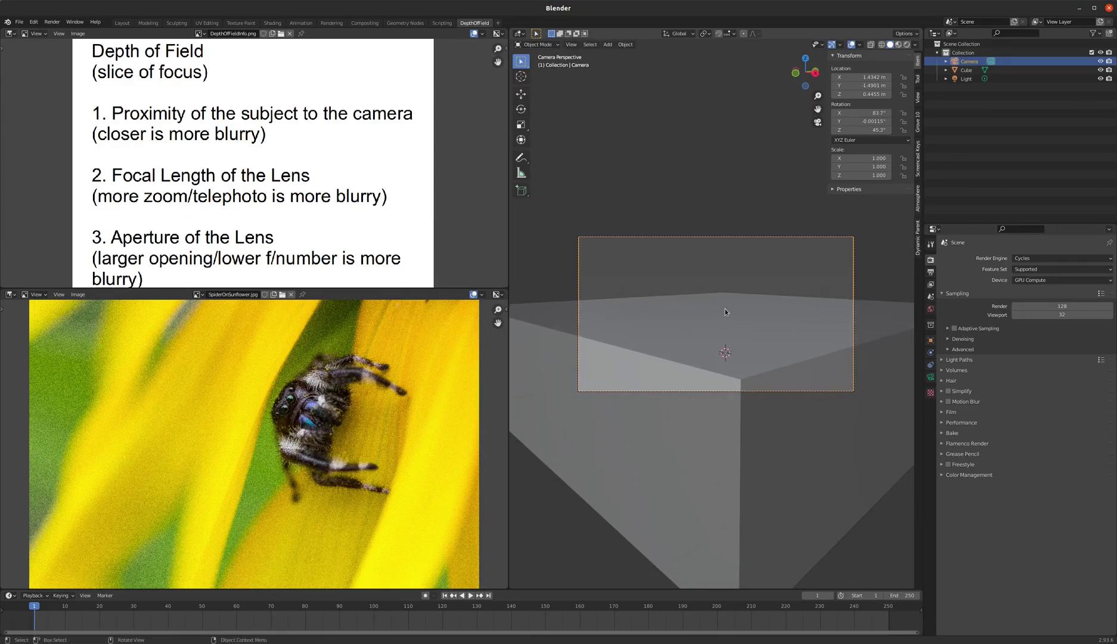
Add a cone, shrink it and raise it to rest on the slab
{"action": "key", "text": "shift+a"}
{"action": "mouse_move", "coordinate": [715, 301]}
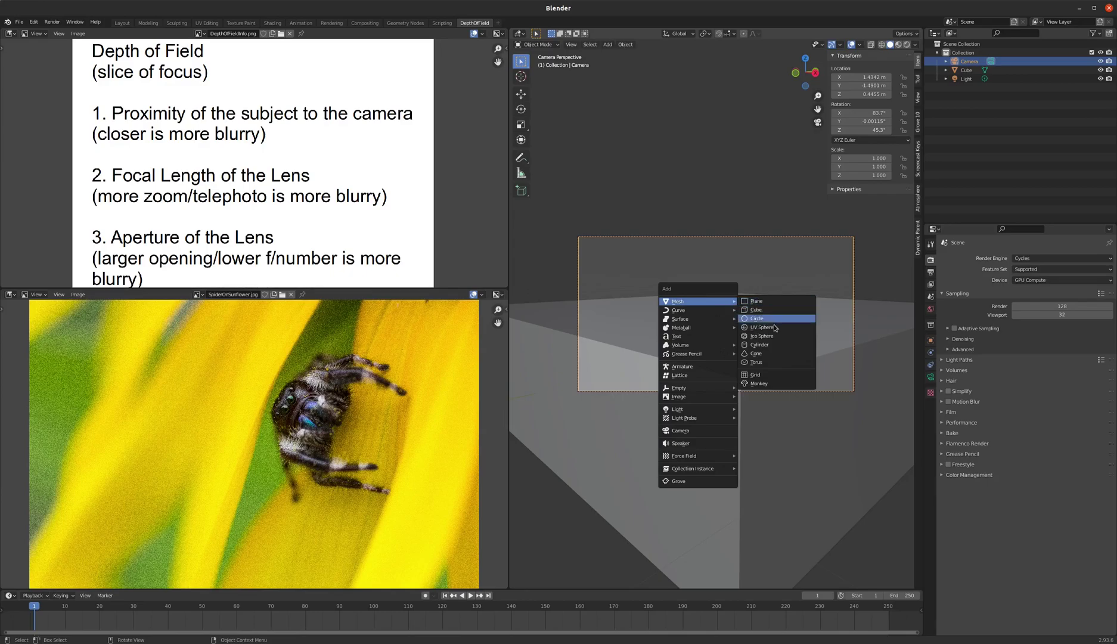
{"action": "left_click", "coordinate": [761, 357]}
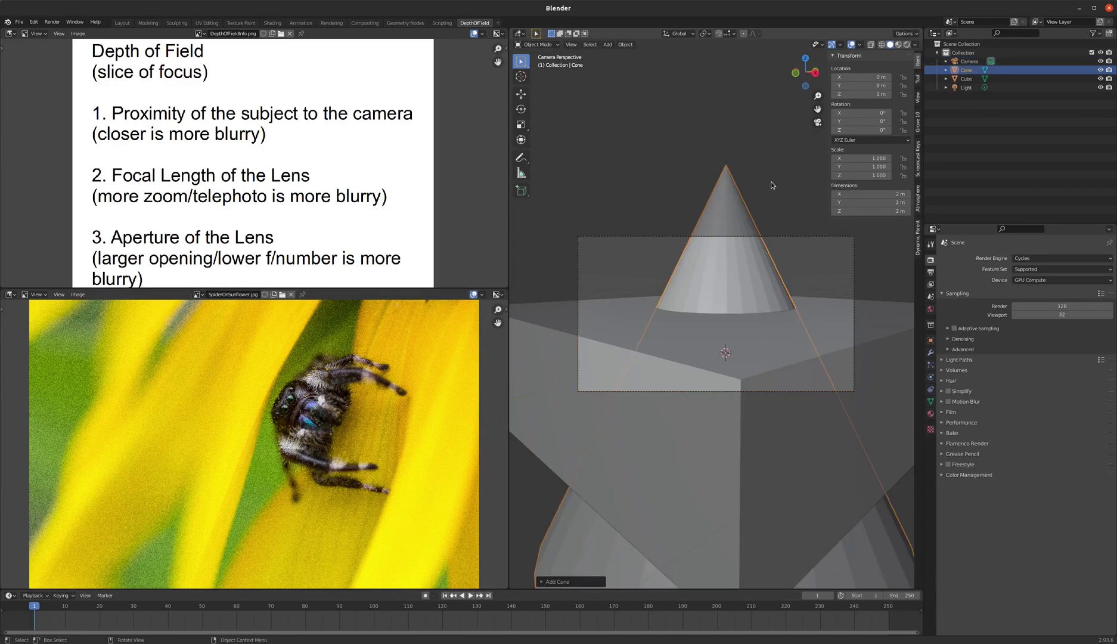
{"action": "key", "text": "s"}
{"action": "left_click", "coordinate": [739, 331]}
{"action": "key", "text": "g"}
{"action": "key", "text": "z"}
{"action": "left_click", "coordinate": [744, 256]}
Add a cylinder with its cap fill set to Triangle Fan
{"action": "key", "text": "shift+a"}
{"action": "mouse_move", "coordinate": [710, 321]}
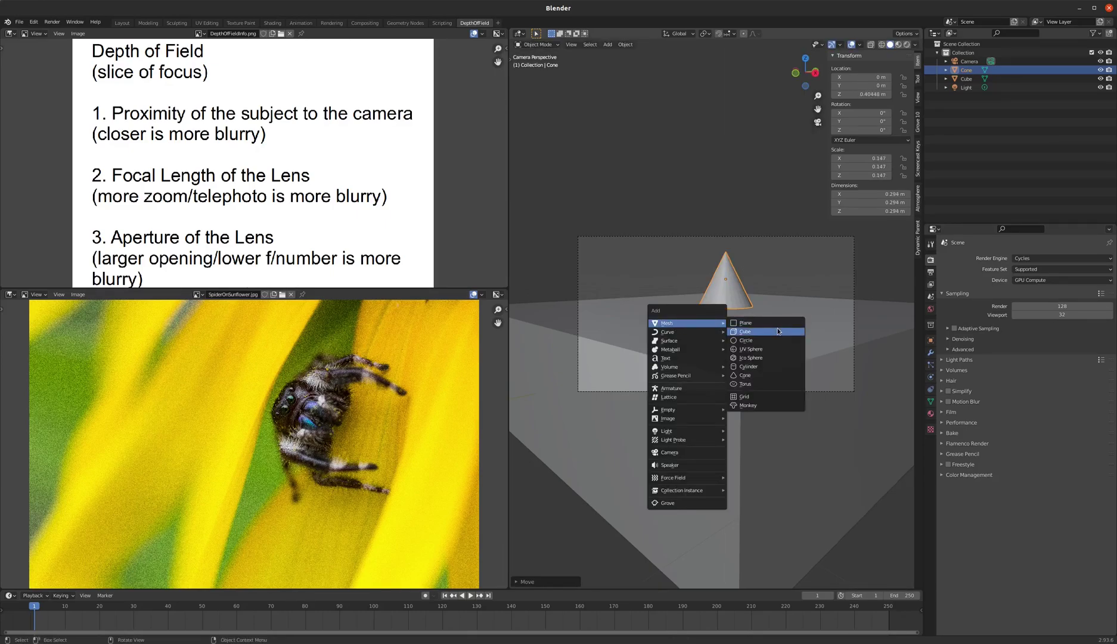
{"action": "left_click", "coordinate": [772, 365]}
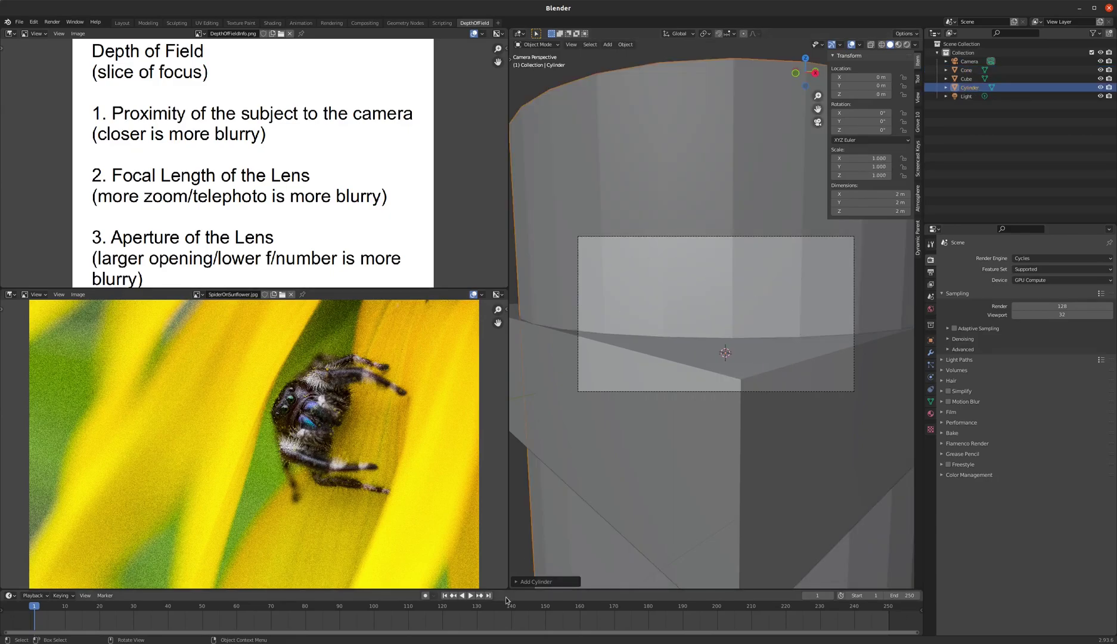
{"action": "left_click", "coordinate": [534, 581]}
{"action": "left_click", "coordinate": [611, 506]}
{"action": "left_click", "coordinate": [593, 531]}
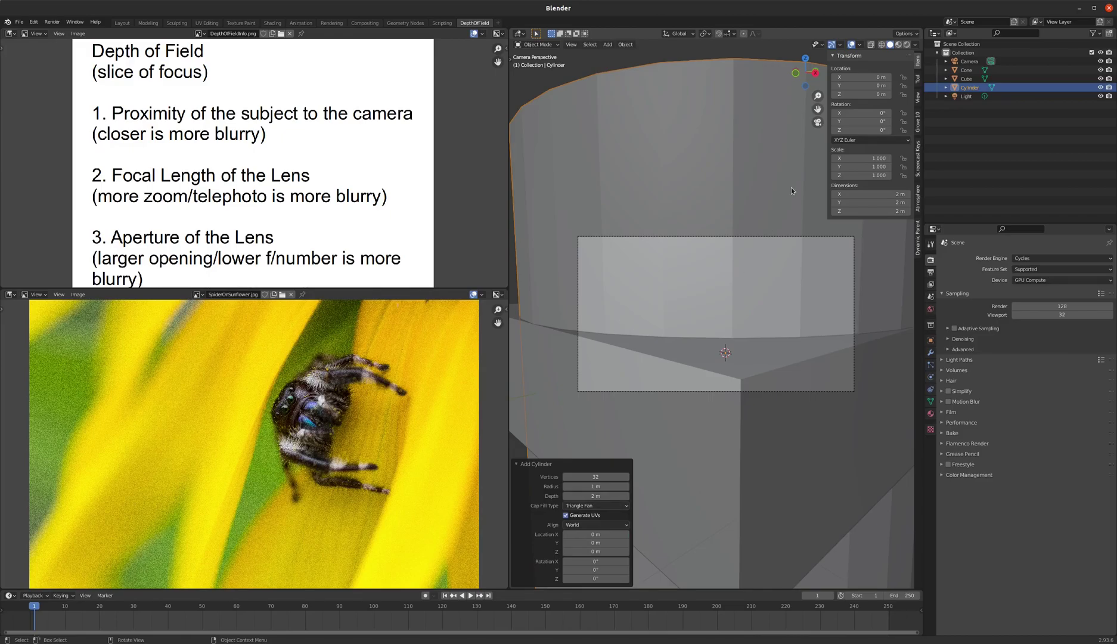
Shrink the cylinder, raise it onto the slab and place it beside the cone
{"action": "key", "text": "s"}
{"action": "left_click", "coordinate": [735, 334]}
{"action": "key", "text": "g"}
{"action": "key", "text": "z"}
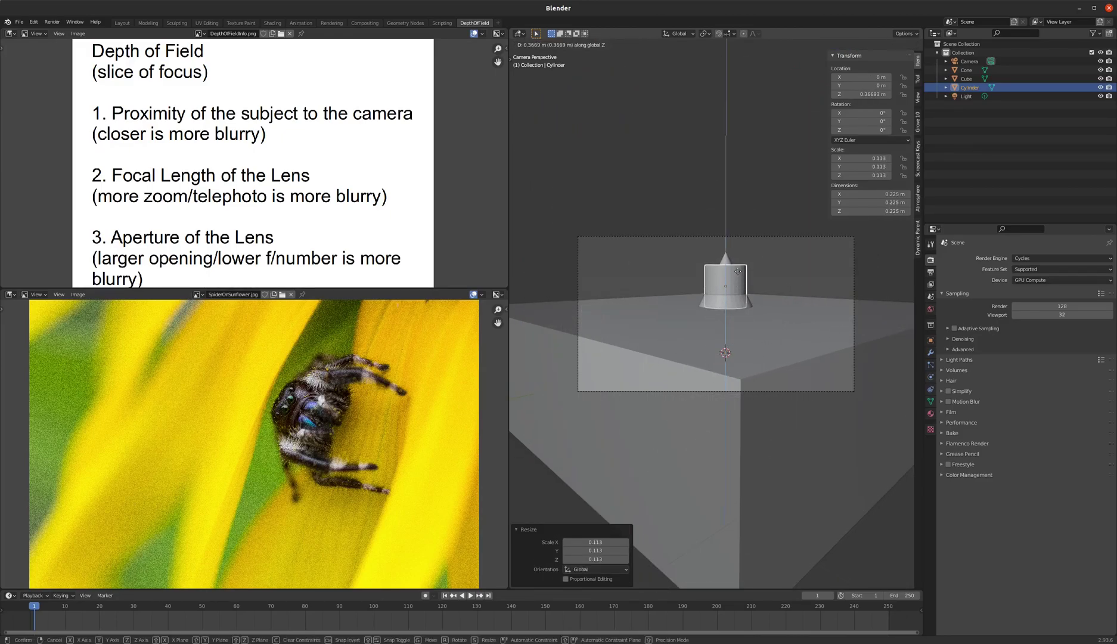
{"action": "left_click", "coordinate": [737, 274]}
{"action": "key", "text": "g"}
{"action": "key", "text": "shift+z"}
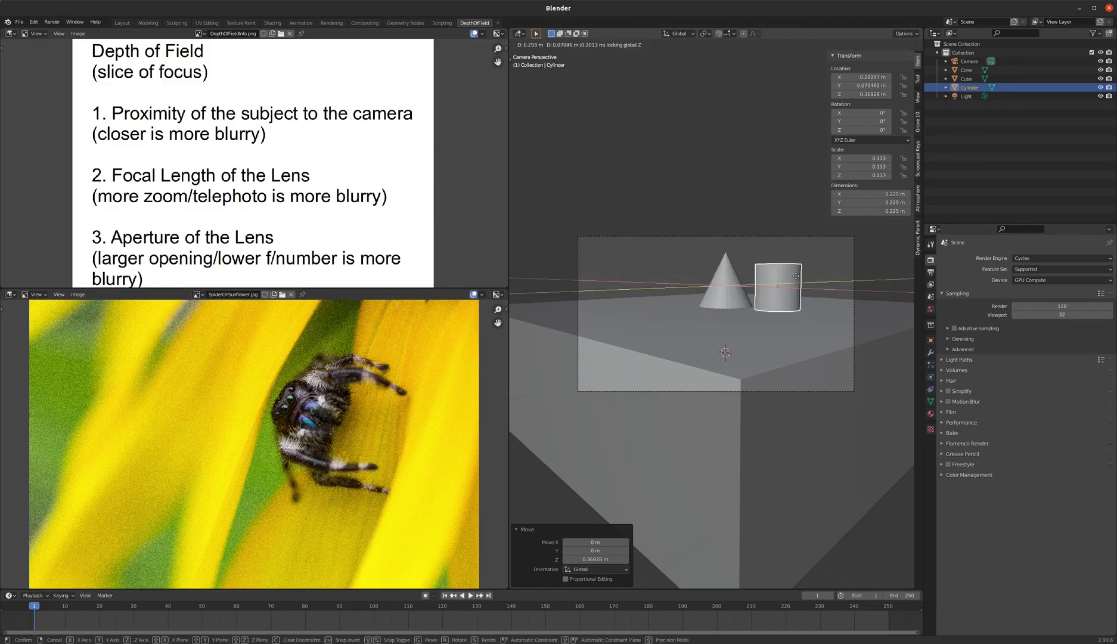
{"action": "left_click", "coordinate": [799, 274]}
Fine-tune the cylinder's height and reposition it from the top view
{"action": "key", "text": "g"}
{"action": "key", "text": "z"}
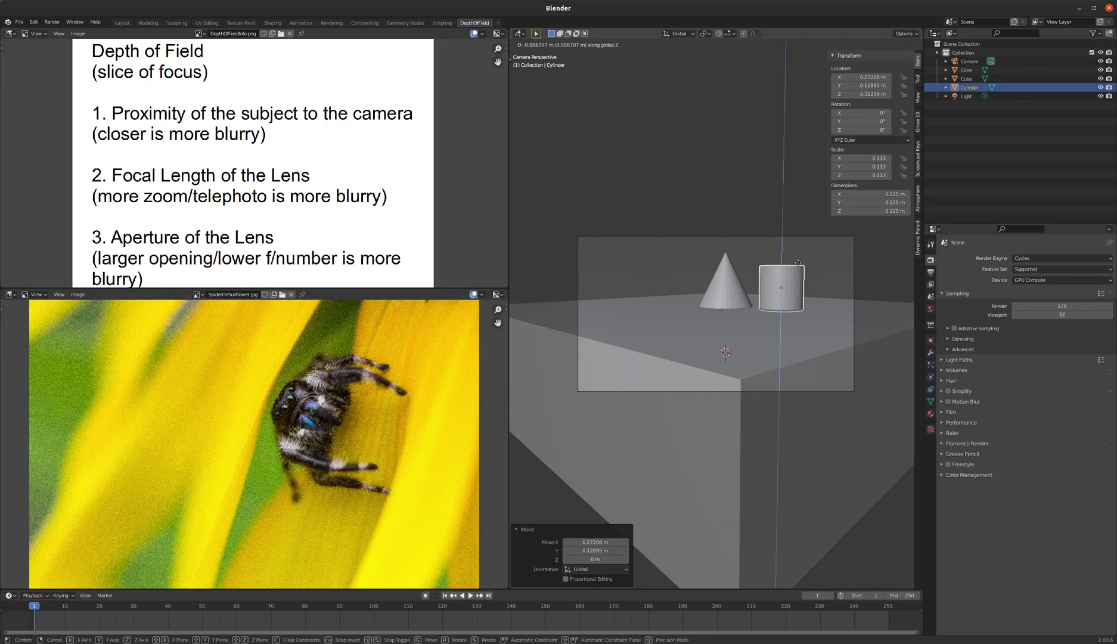
{"action": "left_click", "coordinate": [799, 265]}
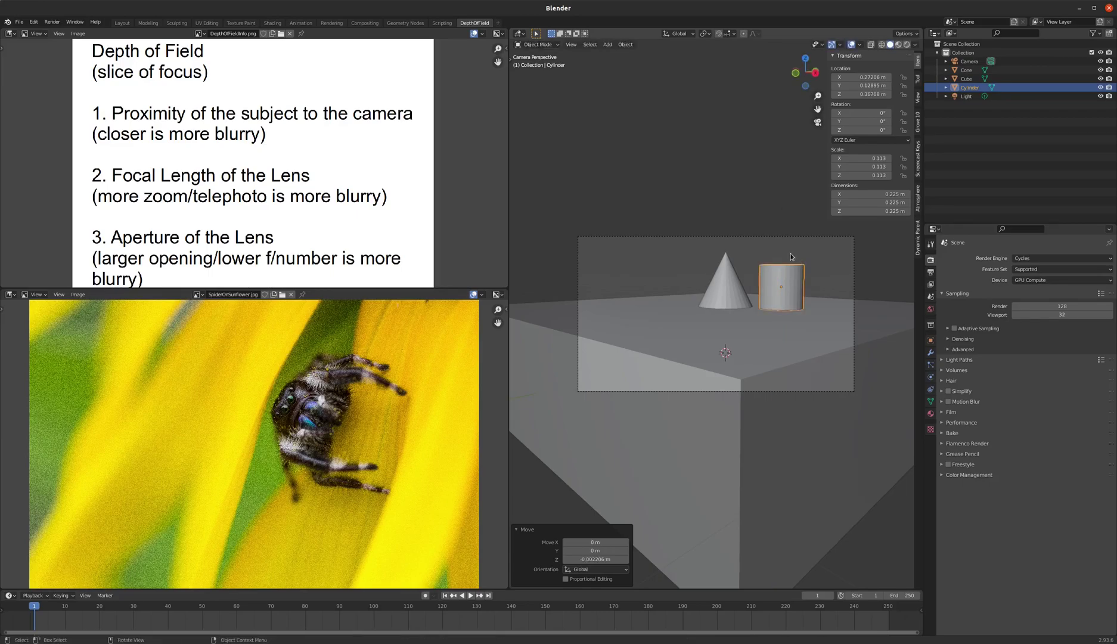
{"action": "key", "text": "KP_7"}
{"action": "key", "text": "g"}
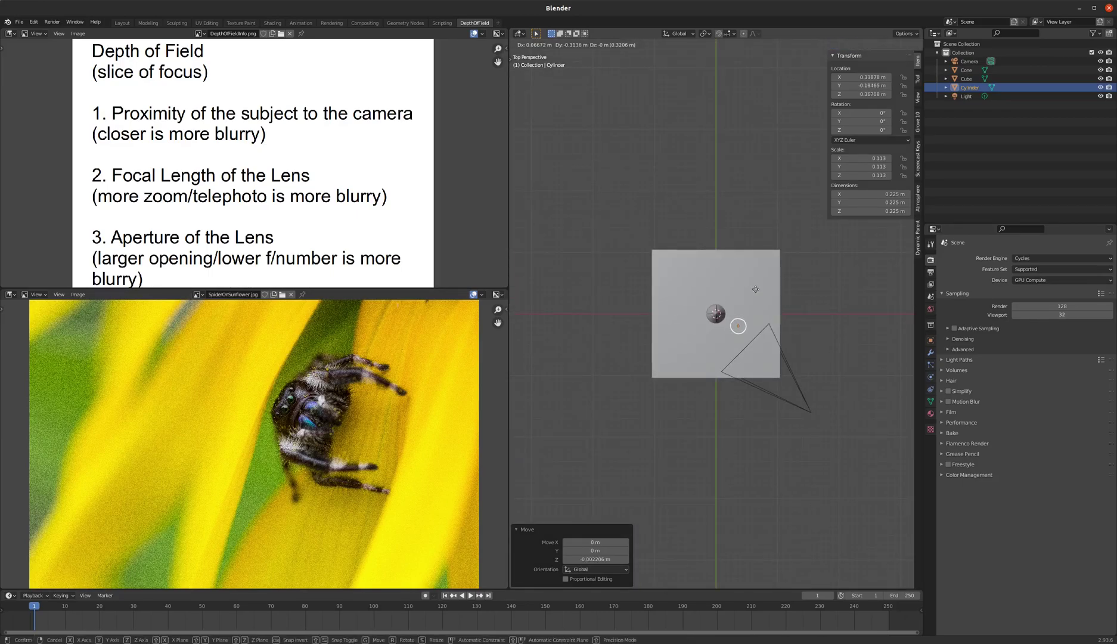
{"action": "left_click", "coordinate": [755, 289]}
Set the camera's viewport display size to 0.1 m
{"action": "left_click", "coordinate": [800, 387]}
{"action": "middle_click_drag", "start_coordinate": [799, 387], "coordinate": [749, 426]}
{"action": "middle_click_drag", "start_coordinate": [719, 390], "coordinate": [721, 388]}
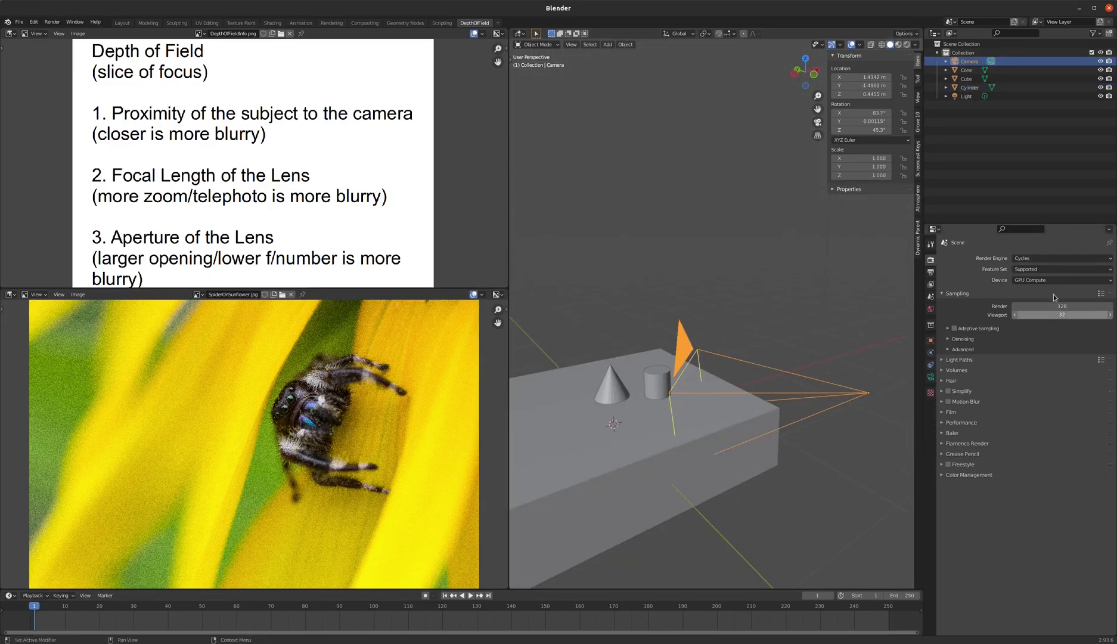
{"action": "left_click", "coordinate": [930, 377]}
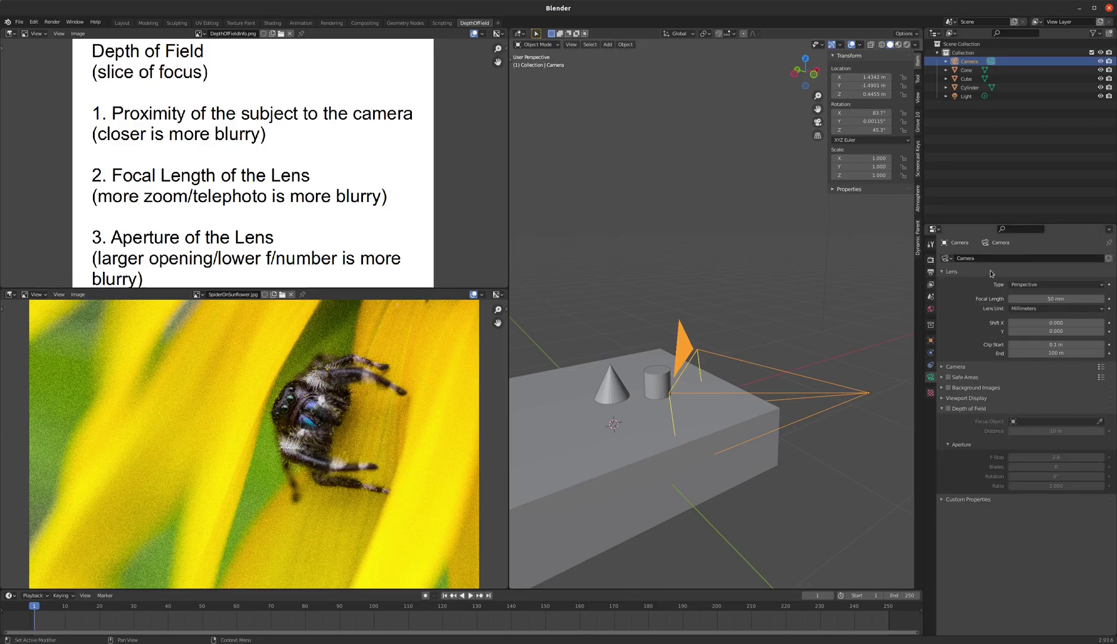
{"action": "left_click", "coordinate": [949, 398]}
{"action": "left_click", "coordinate": [1056, 410]}
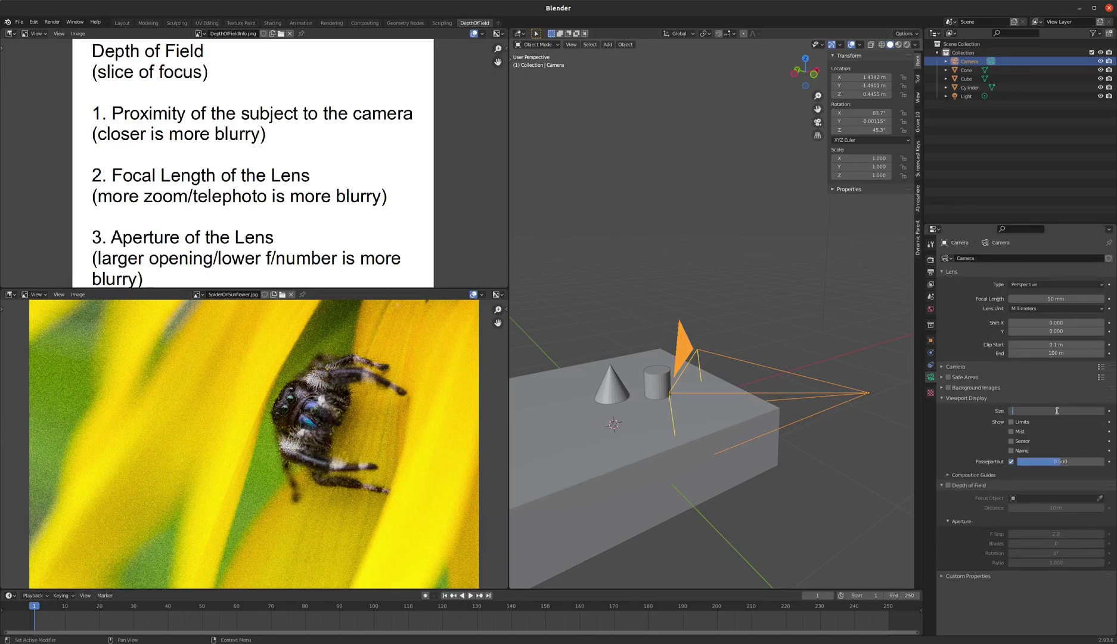
{"action": "type", "text": "0.1"}
{"action": "key", "text": "Return"}
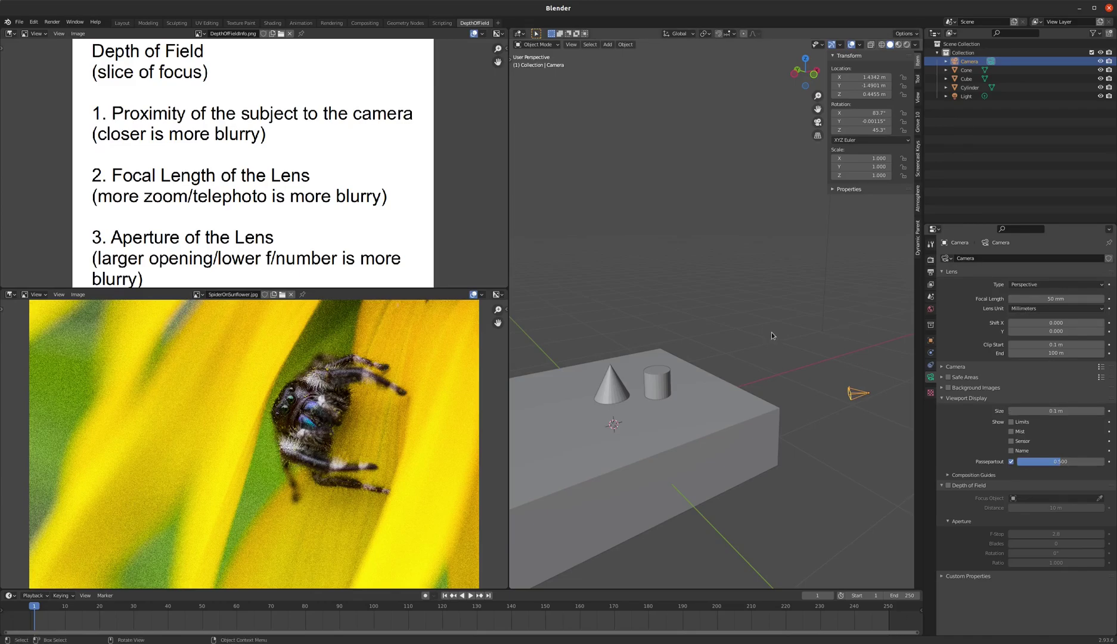
Move the camera closer to the cone and cylinder from the top view, then look through it
{"action": "key", "text": "KP_7"}
{"action": "key", "text": "g"}
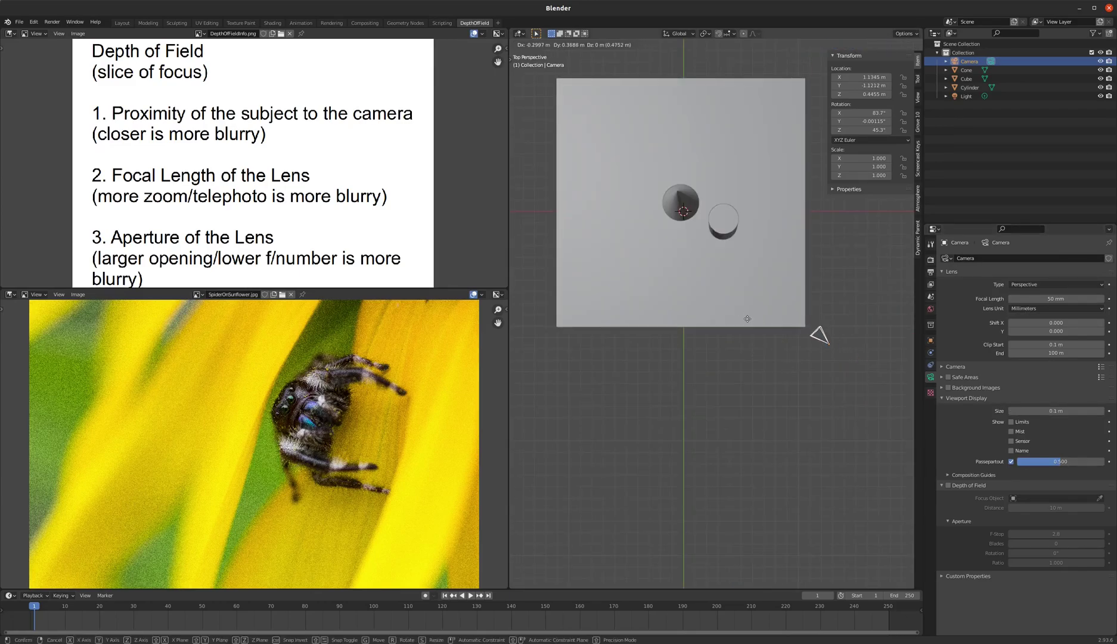
{"action": "left_click", "coordinate": [739, 312]}
{"action": "key", "text": "KP_0"}
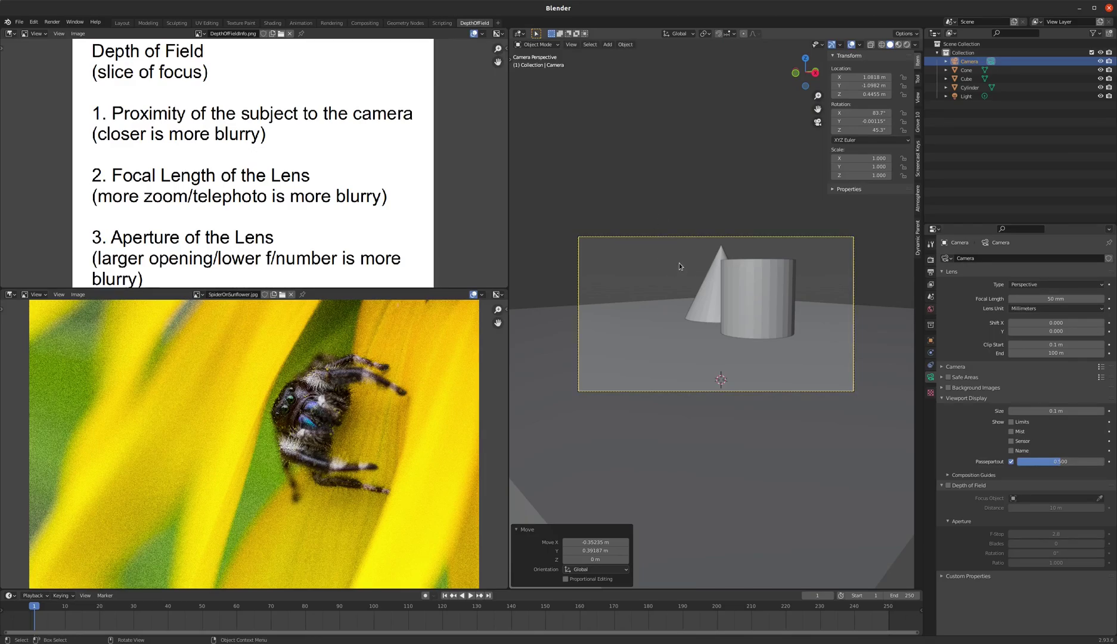
Add a UV sphere, scale it down and lift it onto the table
{"action": "key", "text": "shift+a"}
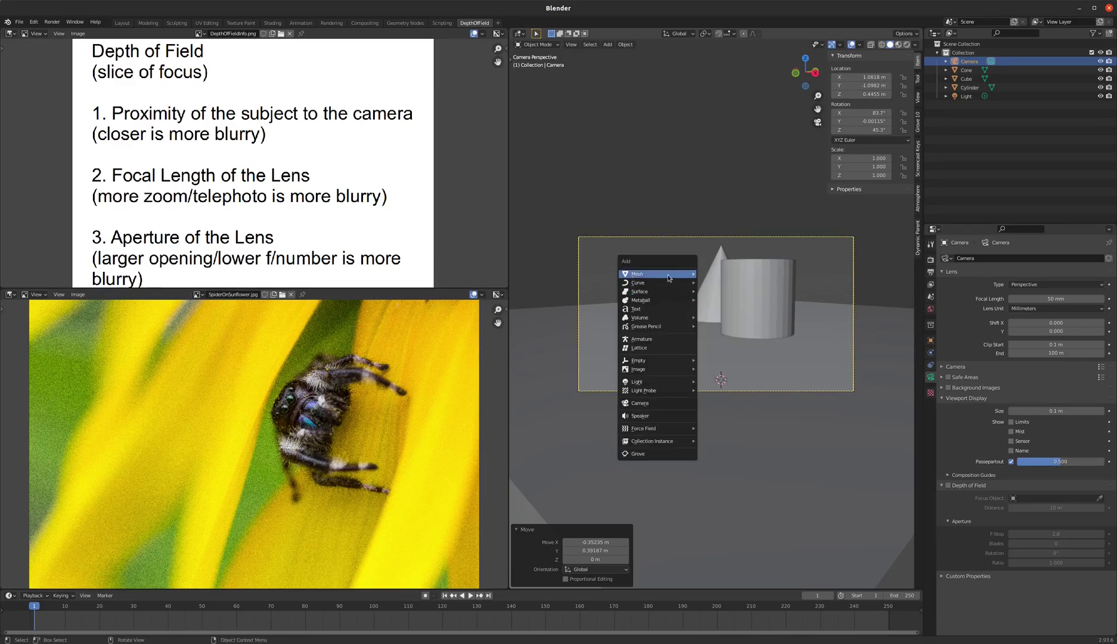
{"action": "mouse_move", "coordinate": [641, 274]}
{"action": "left_click", "coordinate": [737, 301]}
{"action": "key", "text": "s"}
{"action": "left_click", "coordinate": [733, 366]}
{"action": "key", "text": "g"}
{"action": "key", "text": "z"}
{"action": "left_click", "coordinate": [769, 272]}
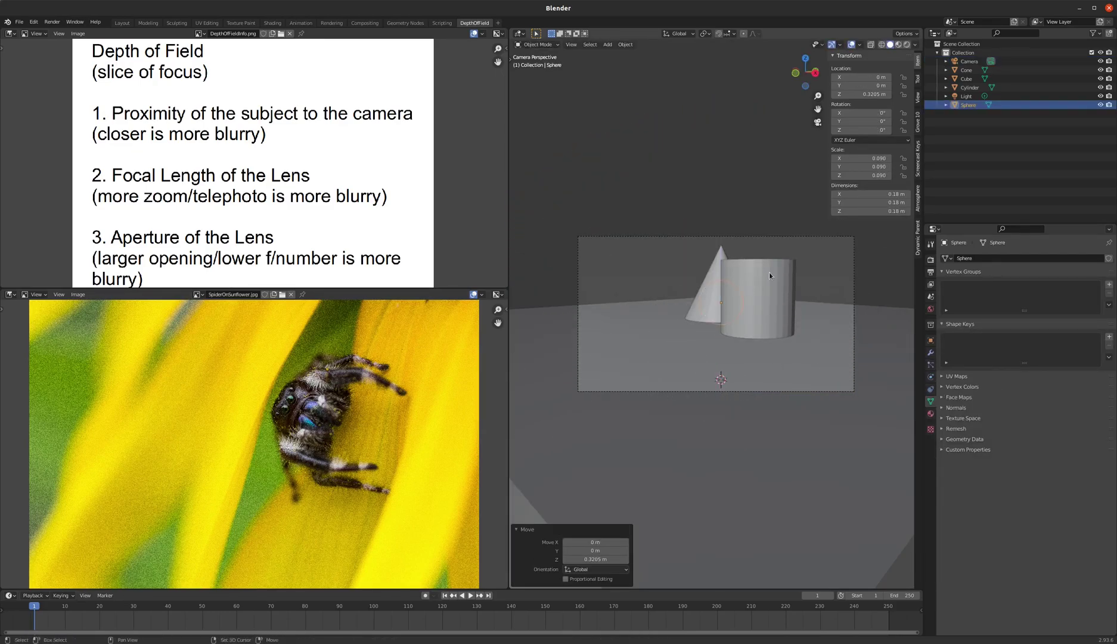
Place the sphere to the left of the cone, slightly raised
{"action": "key", "text": "g"}
{"action": "key", "text": "shift+z"}
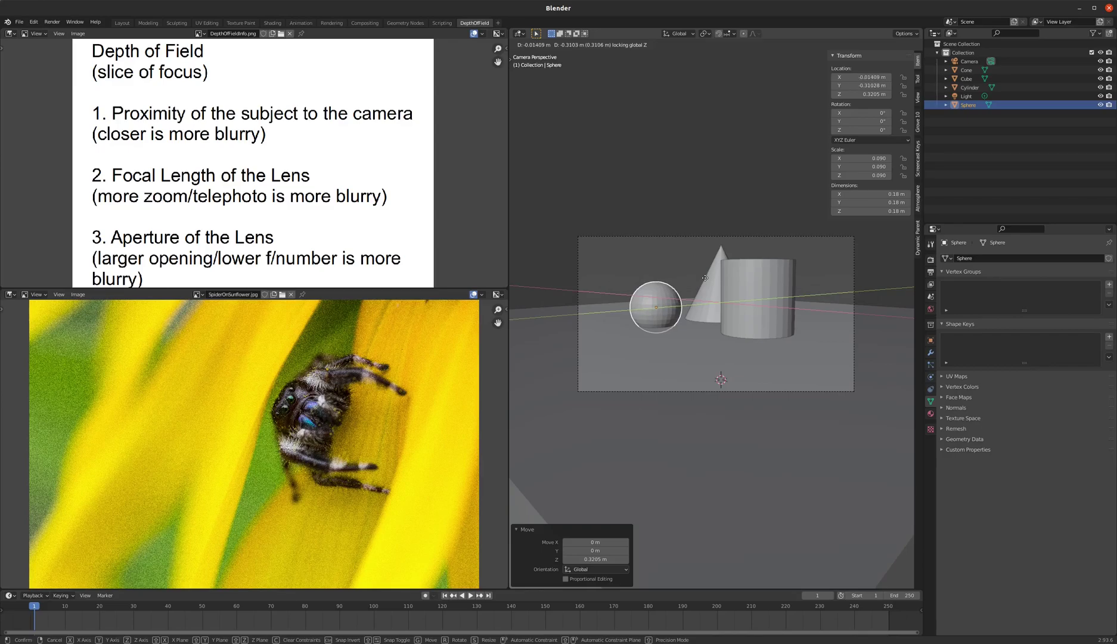
{"action": "left_click", "coordinate": [704, 279]}
{"action": "key", "text": "z"}
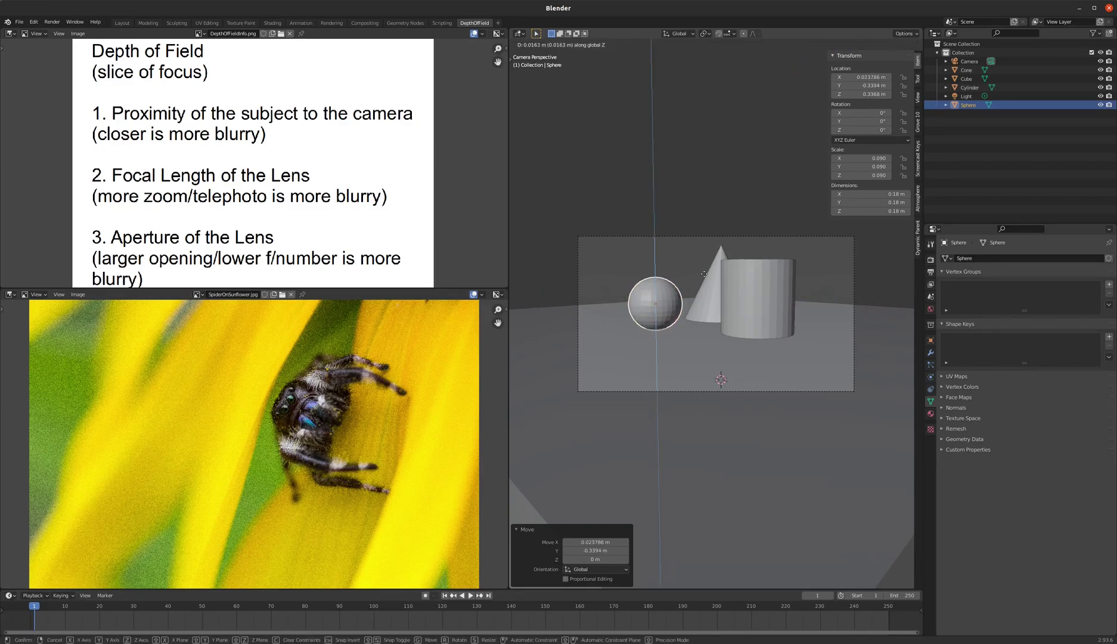
{"action": "left_click", "coordinate": [703, 273]}
{"action": "key", "text": "KP_7"}
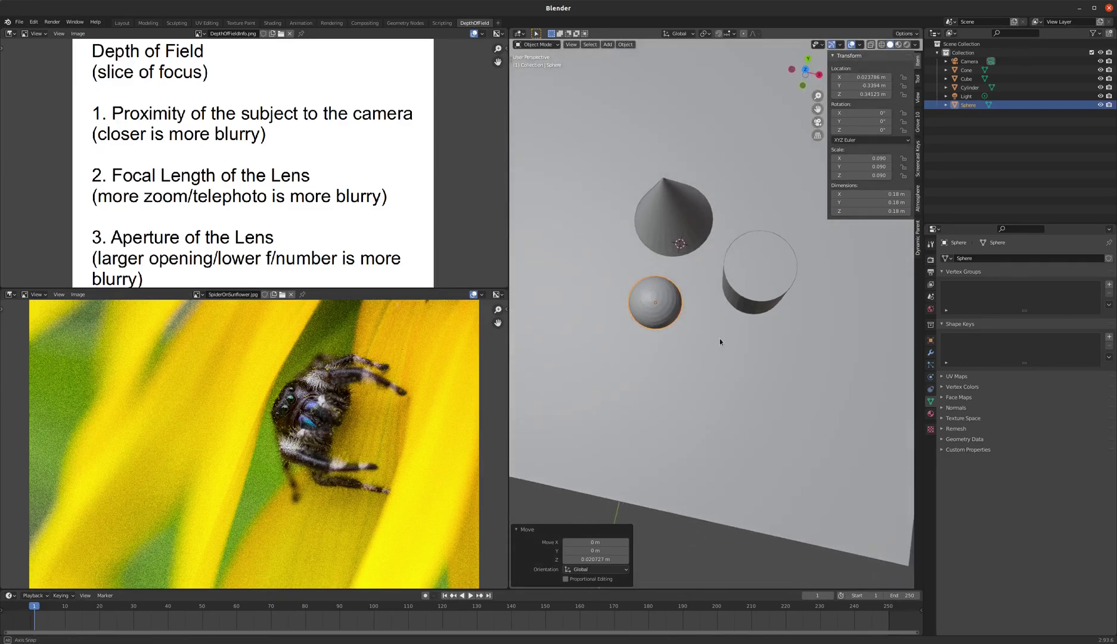
{"action": "key", "text": "KP_0"}
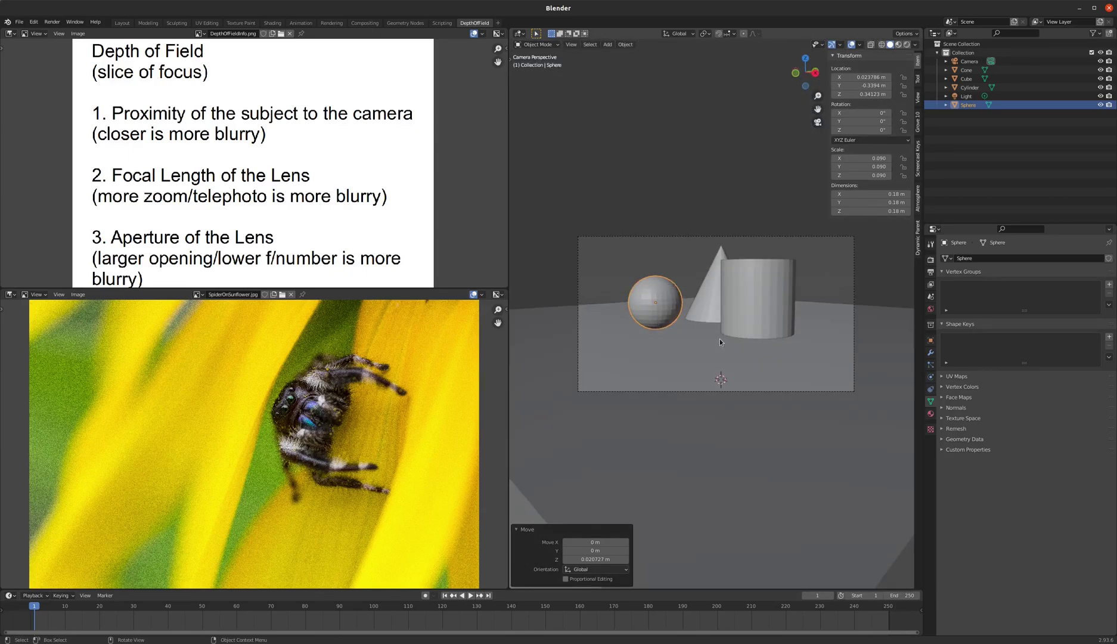
Reposition the cylinder from the top view and lift it slightly so all three share the frame
{"action": "left_click", "coordinate": [736, 310]}
{"action": "key", "text": "KP_7"}
{"action": "key", "text": "g"}
{"action": "left_click", "coordinate": [751, 276]}
{"action": "key", "text": "KP_5"}
{"action": "scroll", "coordinate": [621, 344], "scroll_direction": "down", "scroll_amount": 3}
{"action": "key", "text": "KP_0"}
{"action": "key", "text": "g"}
{"action": "key", "text": "z"}
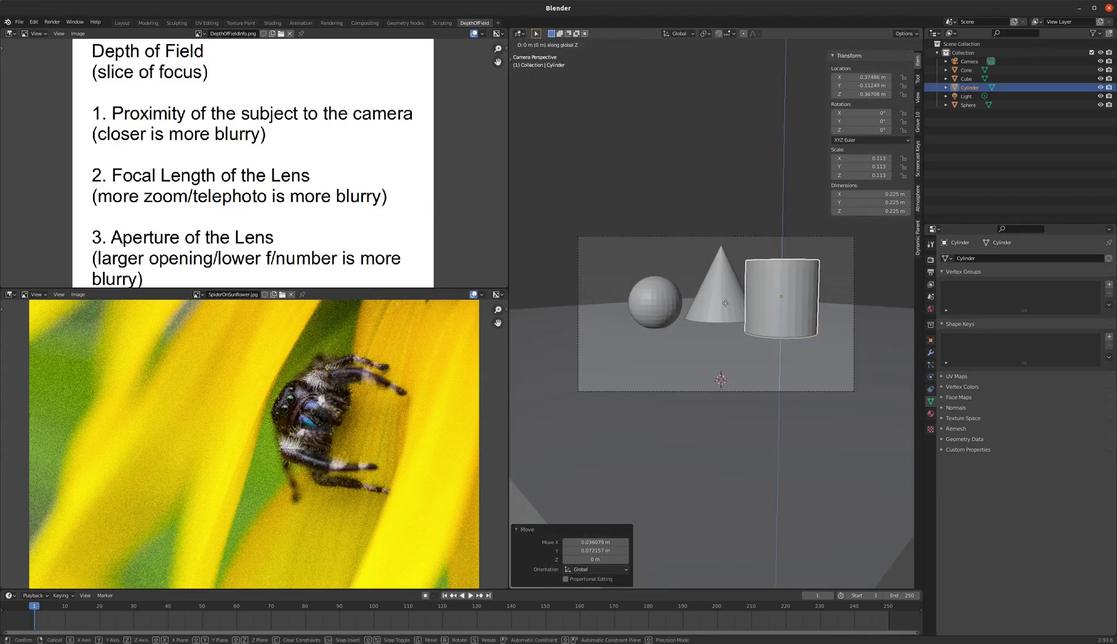
{"action": "left_click", "coordinate": [725, 302]}
Switch the camera view to Rendered shading and enable the camera's Depth of Field
{"action": "key", "text": "Home"}
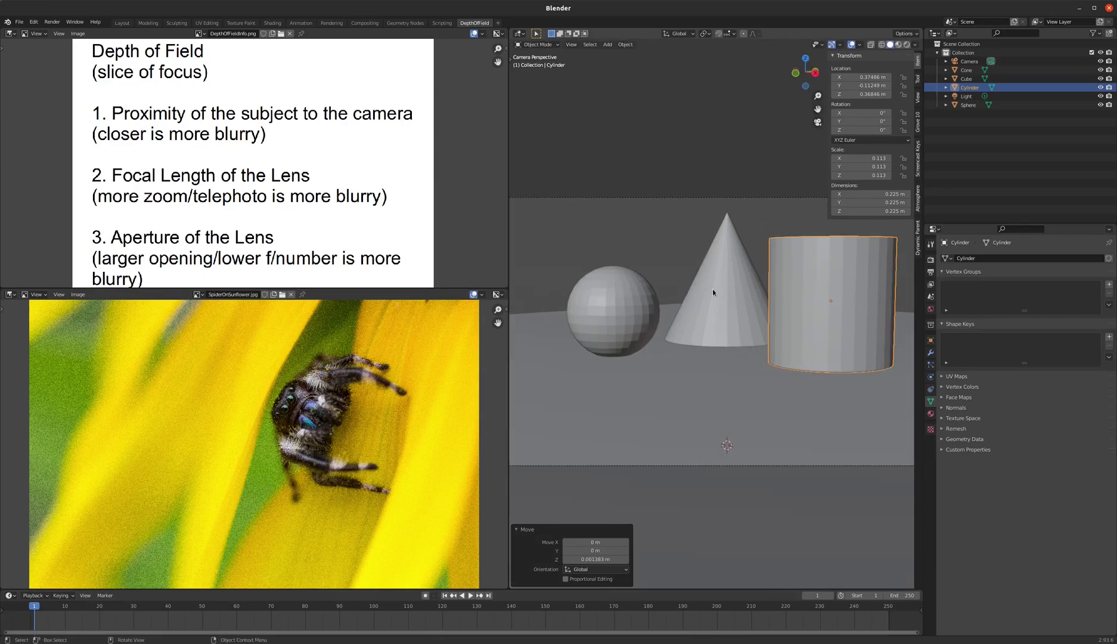
{"action": "left_click", "coordinate": [696, 199]}
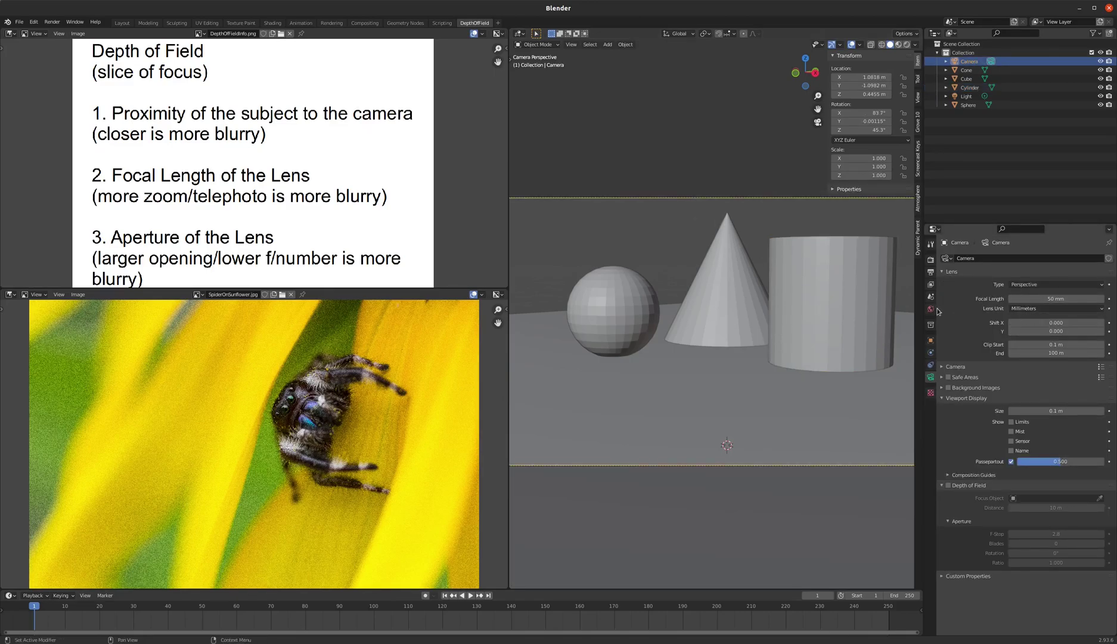
{"action": "key", "text": "z"}
{"action": "left_click", "coordinate": [744, 216]}
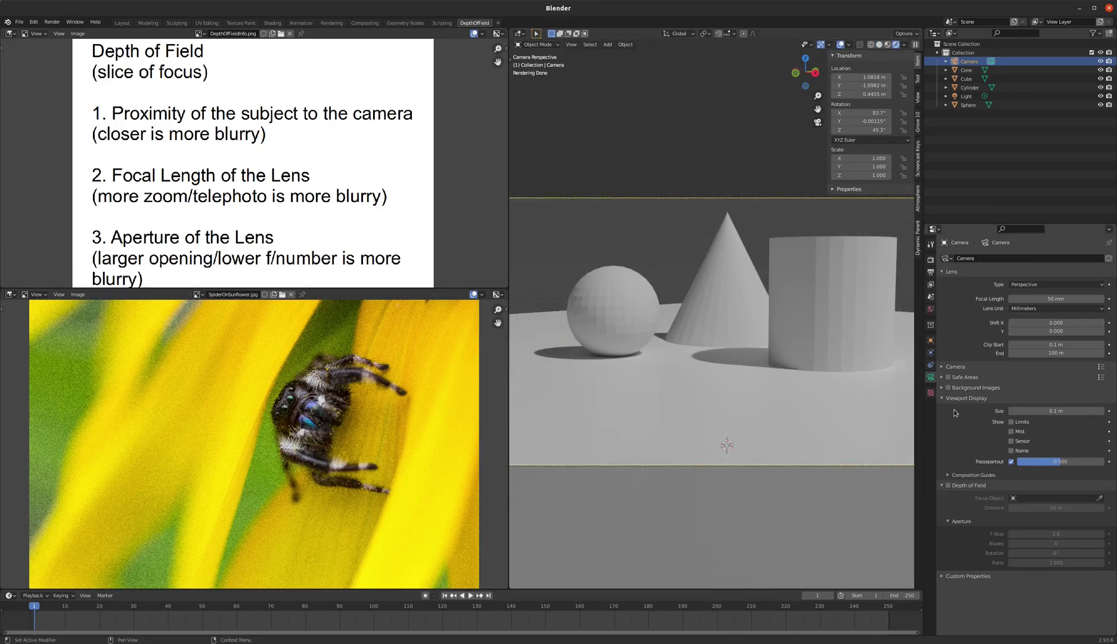
{"action": "left_click", "coordinate": [948, 485]}
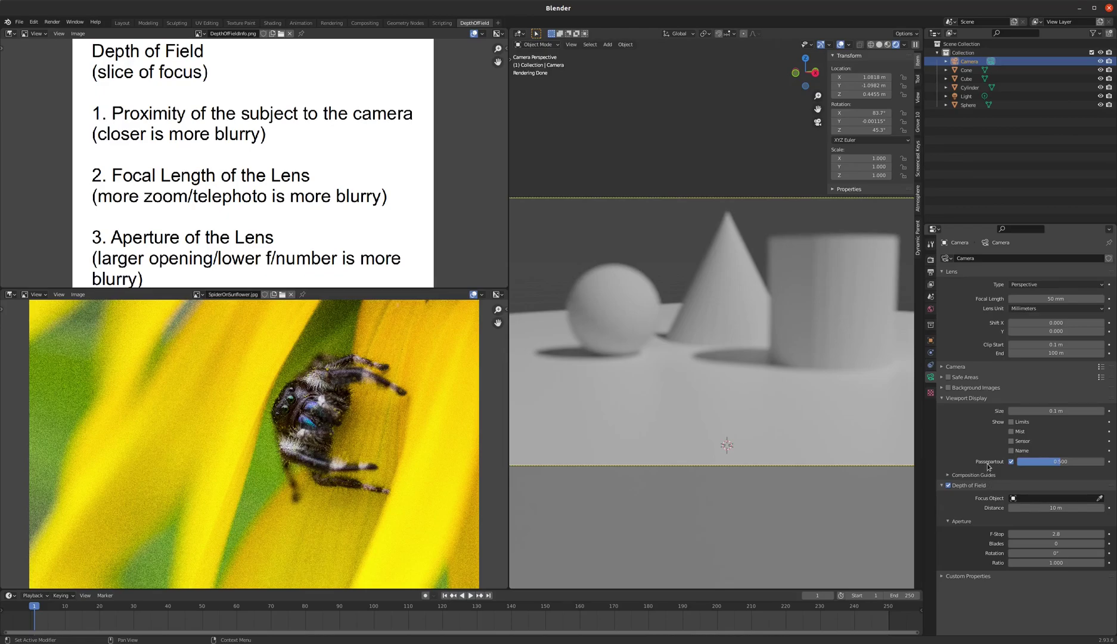
{"action": "left_click", "coordinate": [1038, 499]}
Focus on the Cone, set F-Stop to 1, then change the focus object to Cylinder
{"action": "left_click", "coordinate": [1025, 520]}
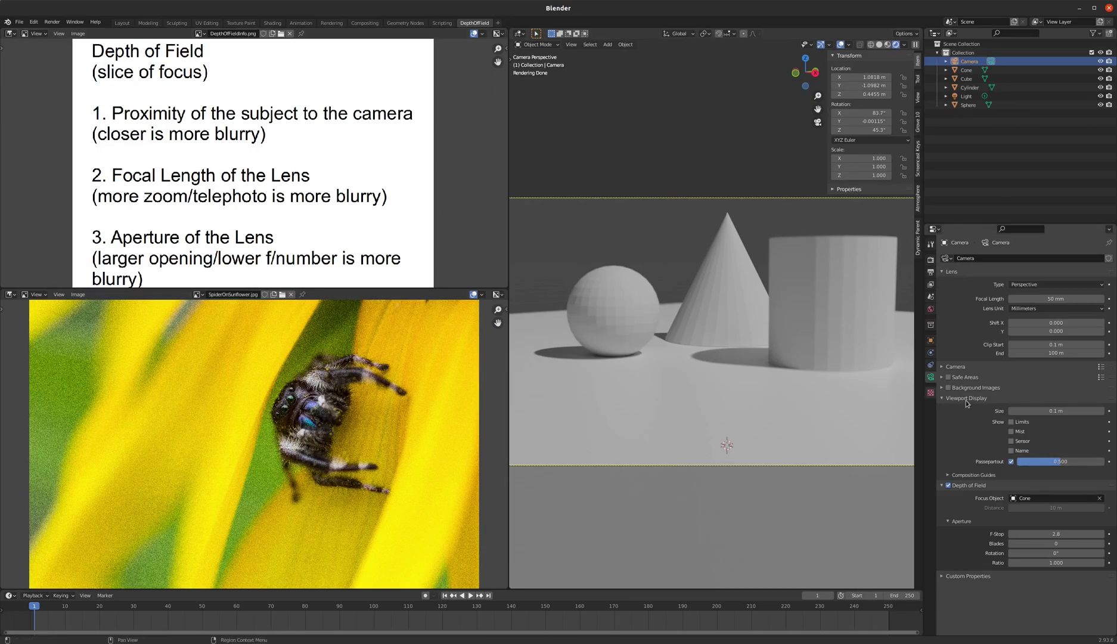
{"action": "left_click_drag", "start_coordinate": [1061, 532], "coordinate": [1060, 534]}
{"action": "left_click", "coordinate": [1060, 533]}
{"action": "key", "text": "Return"}
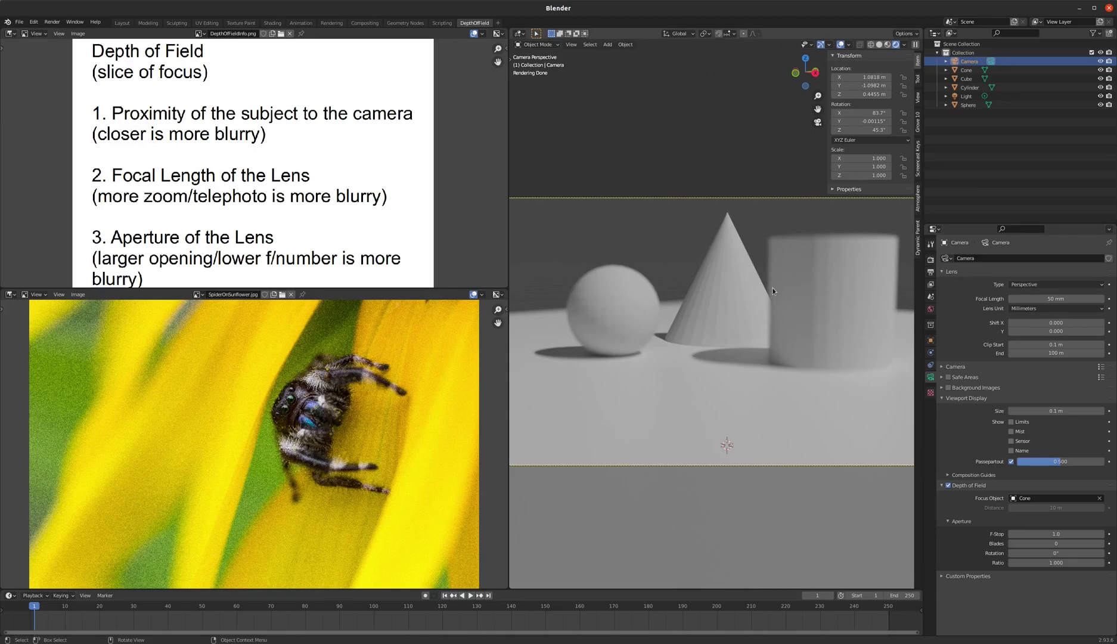
{"action": "left_click", "coordinate": [1044, 498]}
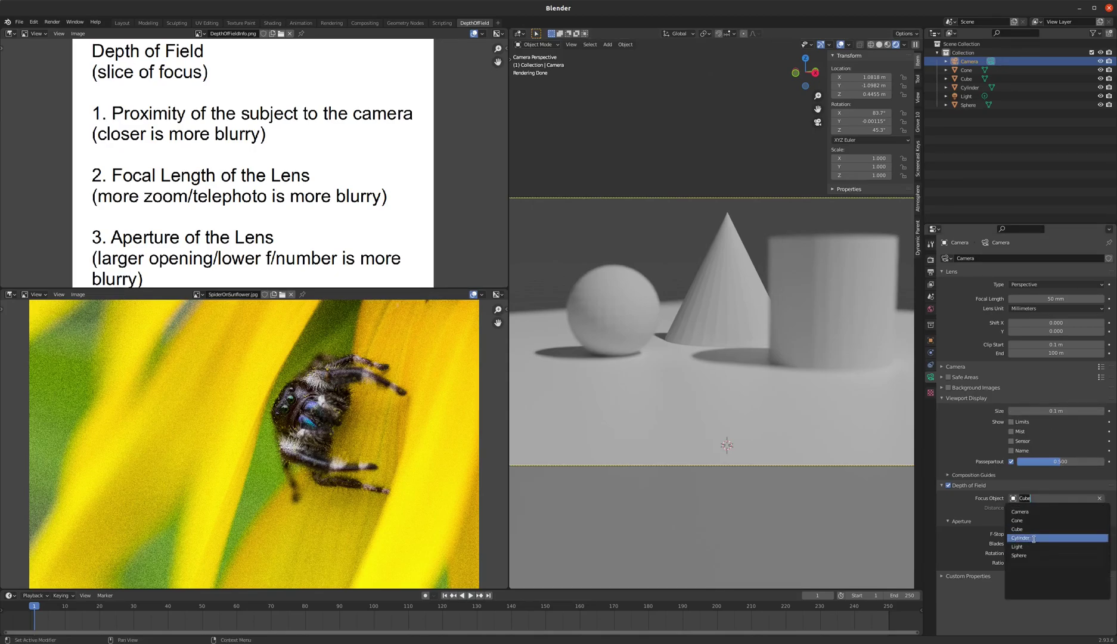
{"action": "left_click", "coordinate": [1024, 537]}
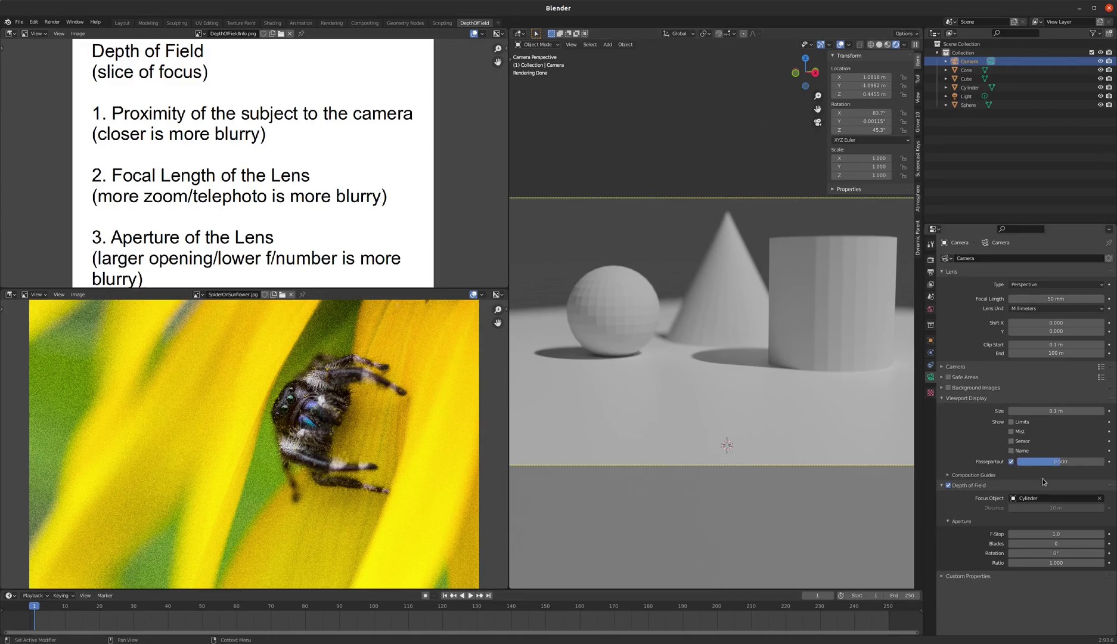
Clear the camera's focus object and drag the focus distance to 1.6 m
{"action": "left_click", "coordinate": [1099, 499]}
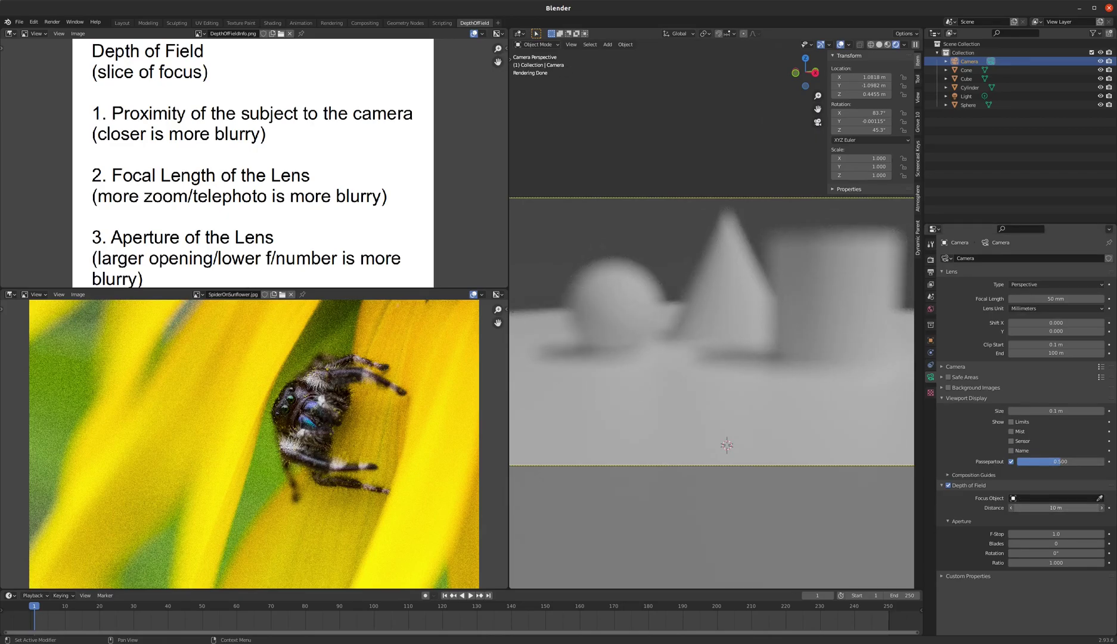
{"action": "left_click_drag", "start_coordinate": [1072, 507], "coordinate": [1048, 507]}
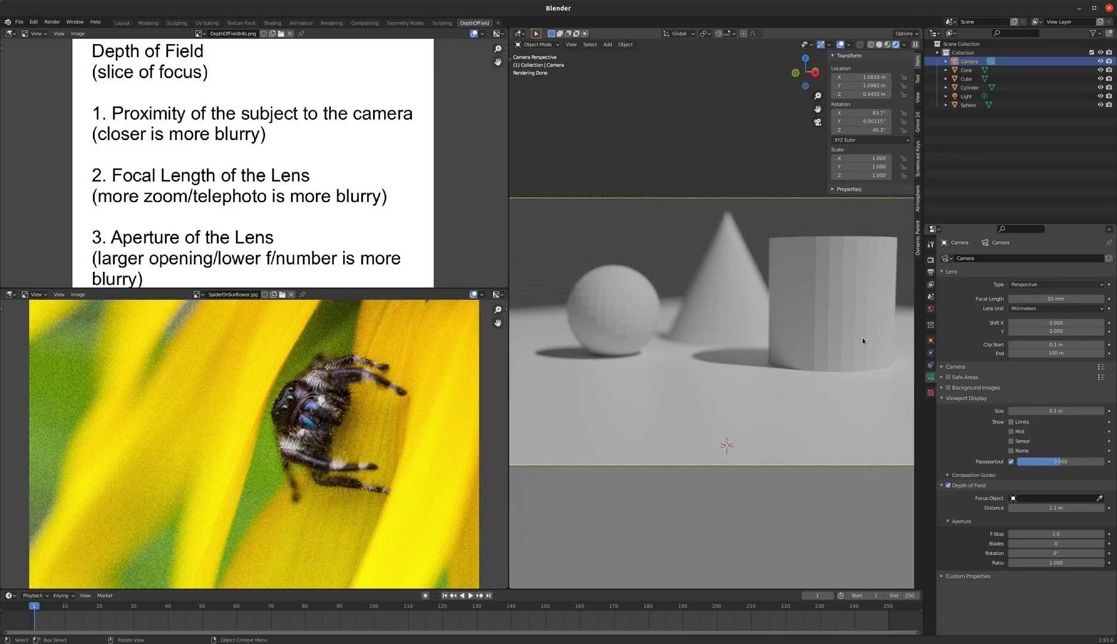
{"action": "left_click_drag", "start_coordinate": [1054, 507], "coordinate": [1054, 507]}
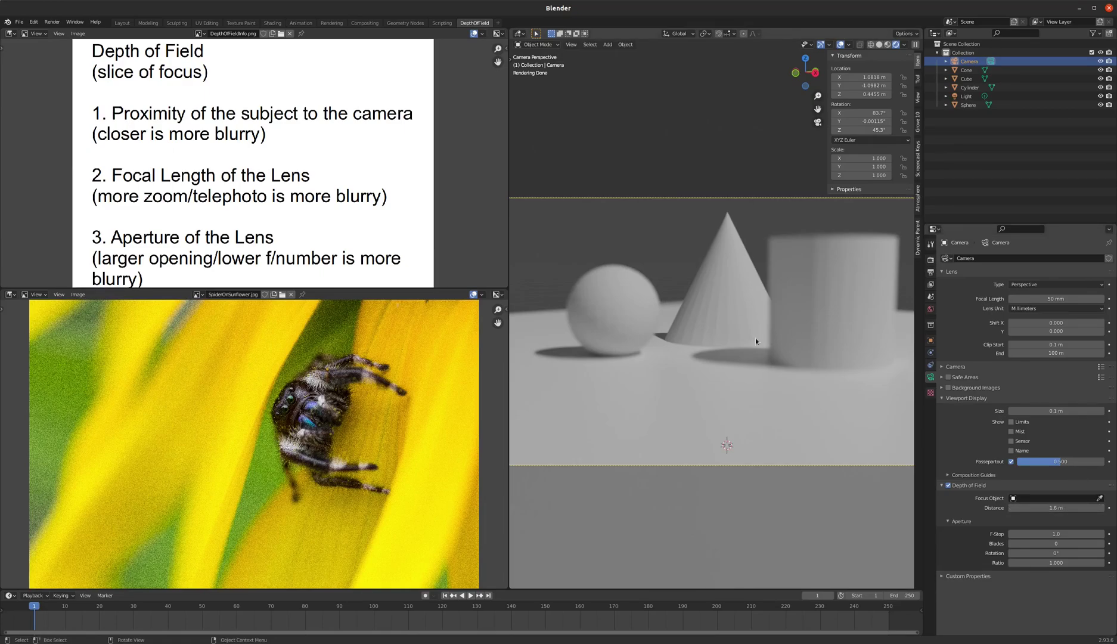
Show the rendered camera view and split off a left viewport set to top view
{"action": "left_click", "coordinate": [122, 23]}
{"action": "key", "text": "KP_0"}
{"action": "key", "text": "z"}
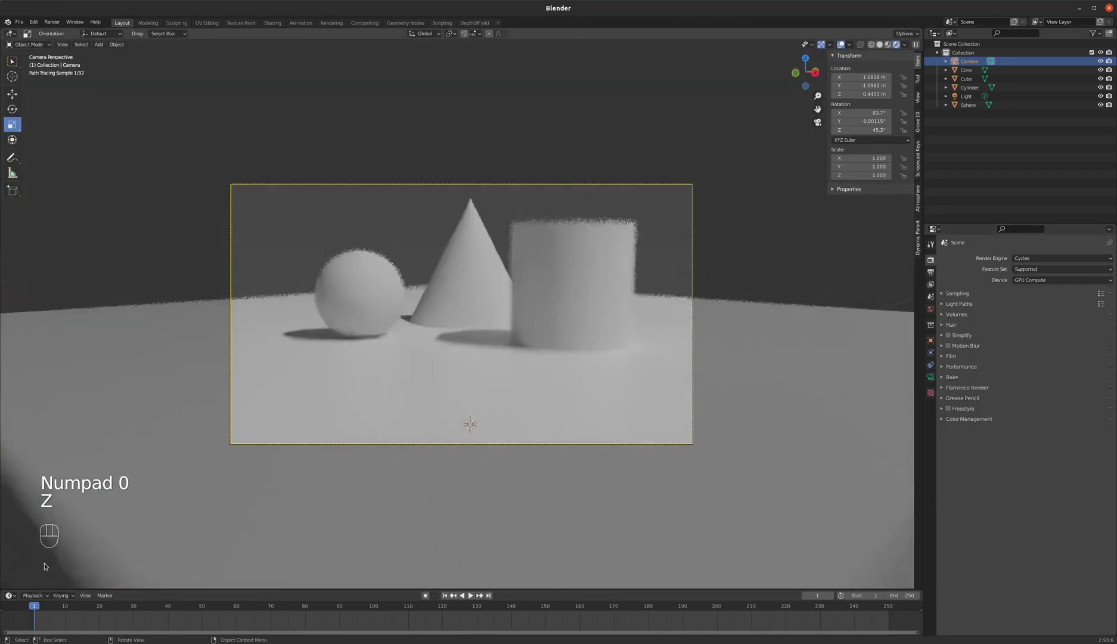
{"action": "left_click_drag", "start_coordinate": [4, 585], "coordinate": [415, 536]}
{"action": "key", "text": "KP_7"}
Add a Plain Axes empty at the world origin
{"action": "key", "text": "shift+a"}
{"action": "mouse_move", "coordinate": [242, 275]}
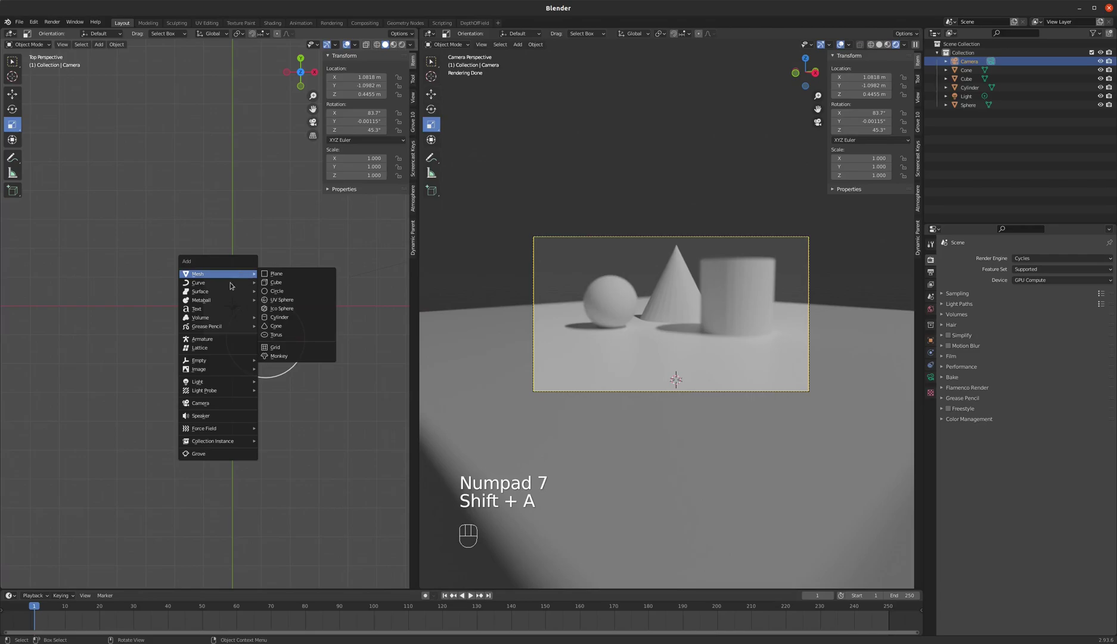
{"action": "mouse_move", "coordinate": [214, 360]}
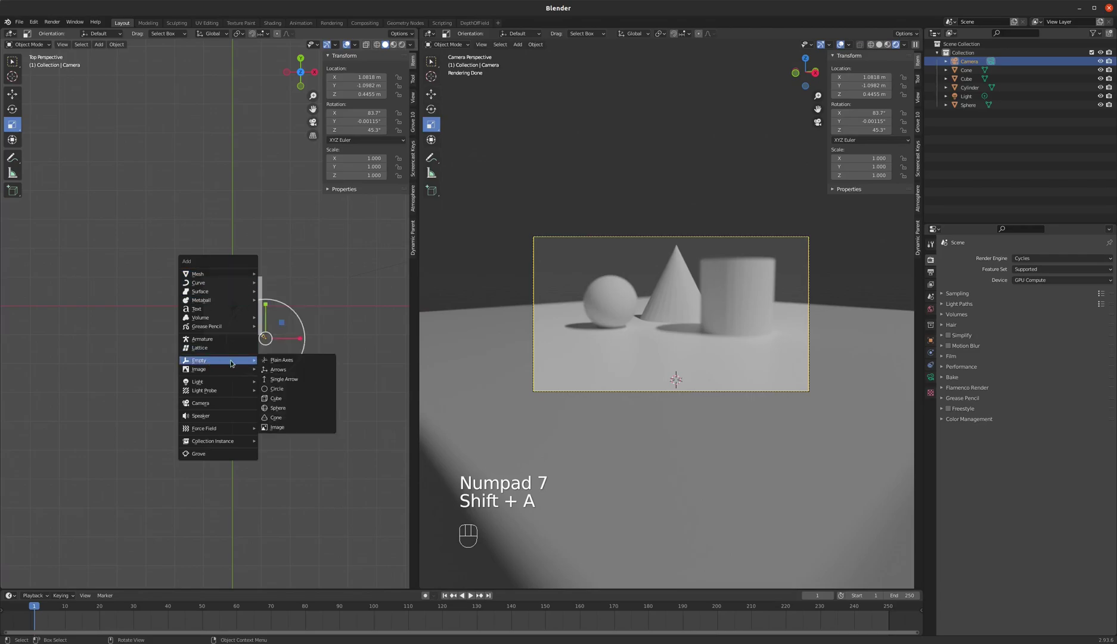
{"action": "left_click", "coordinate": [292, 361]}
{"action": "scroll", "coordinate": [253, 307], "scroll_direction": "up", "scroll_amount": 7}
{"action": "middle_click_drag", "start_coordinate": [253, 307], "coordinate": [244, 268]}
{"action": "scroll", "coordinate": [244, 268], "scroll_direction": "down", "scroll_amount": 3}
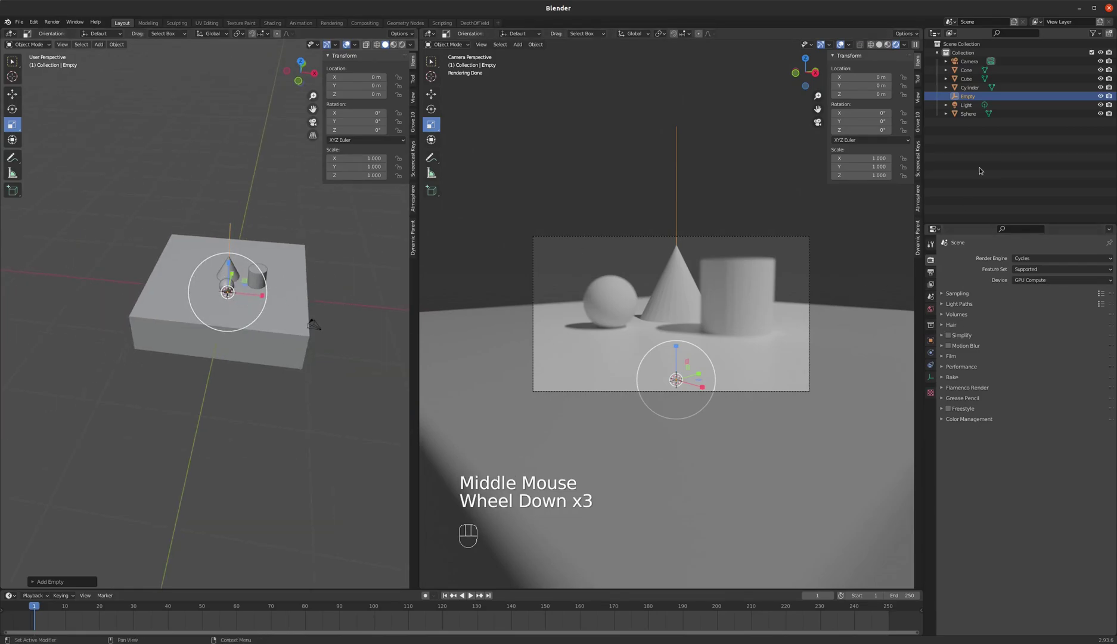
Rename the Empty to DOF in the Outliner
{"action": "double_click", "coordinate": [971, 96]}
{"action": "key", "text": "shift"}
{"action": "type", "text": "DOF"}
{"action": "key", "text": "Return"}
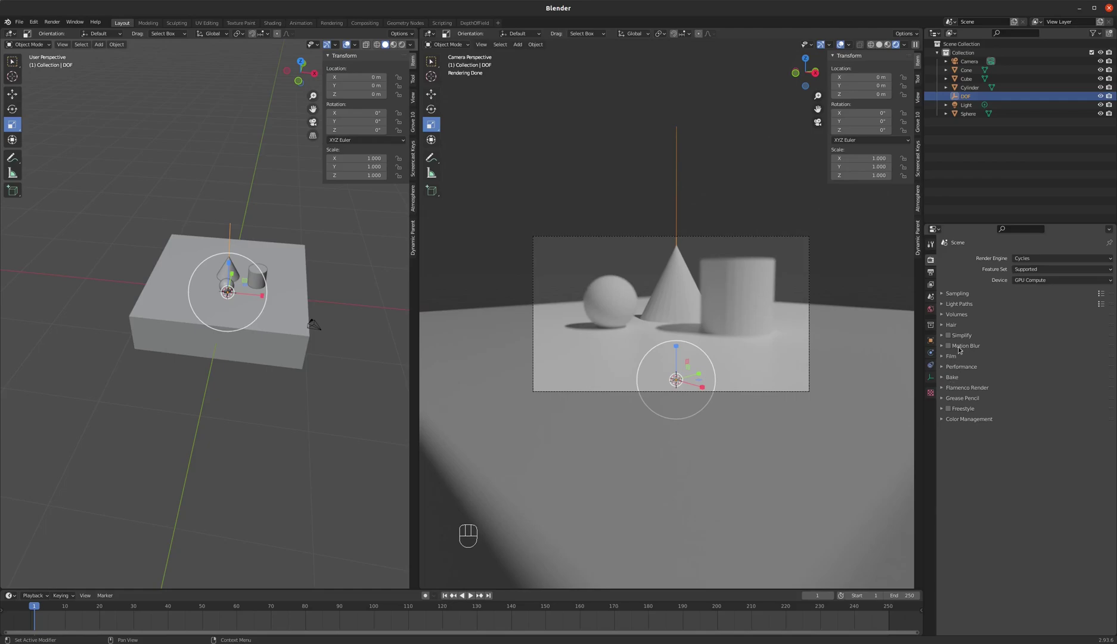
Set the camera's depth of field Focus Object to the DOF empty
{"action": "left_click", "coordinate": [731, 236]}
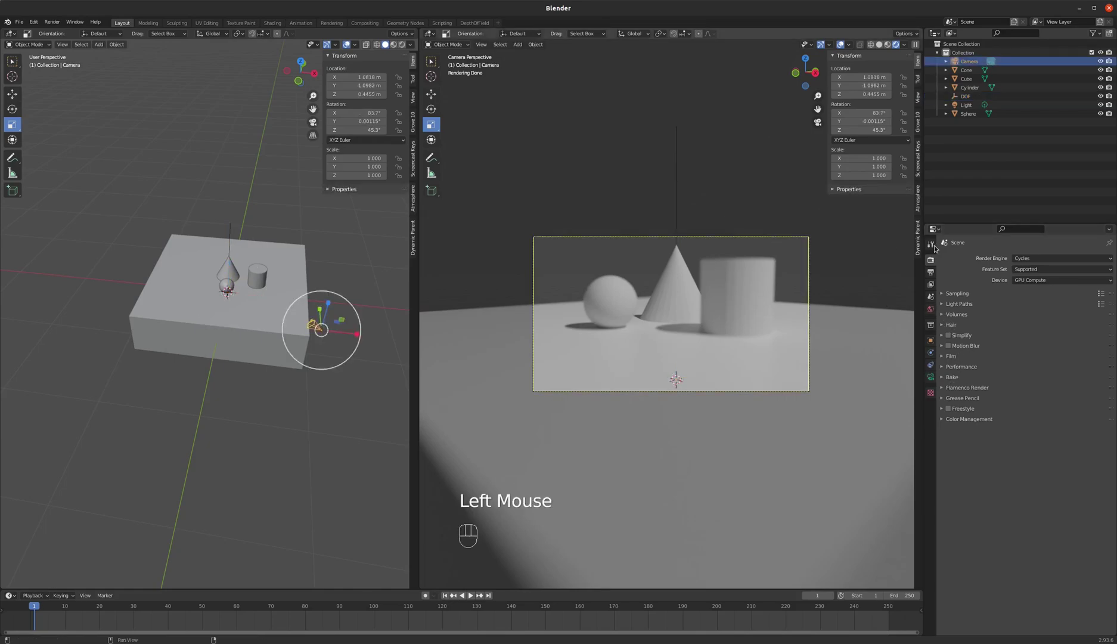
{"action": "left_click", "coordinate": [931, 377]}
{"action": "left_click", "coordinate": [1041, 422]}
{"action": "left_click", "coordinate": [1043, 469]}
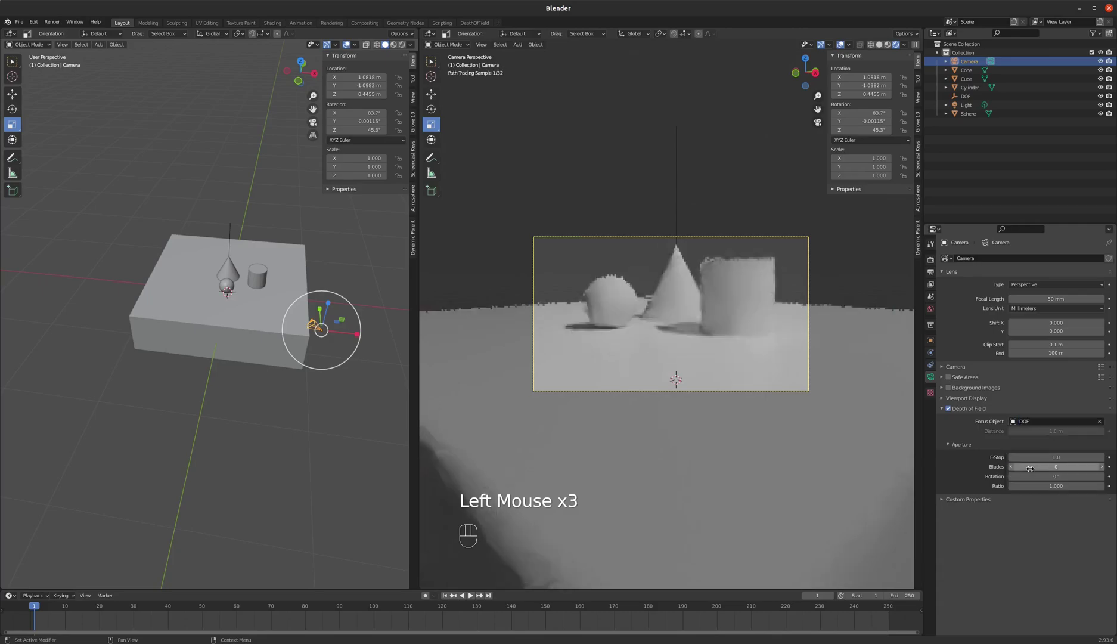
Select the DOF empty and view it from an orthographic top view in wireframe
{"action": "left_click", "coordinate": [231, 231]}
{"action": "scroll", "coordinate": [235, 220], "scroll_direction": "up", "scroll_amount": 1}
{"action": "scroll", "coordinate": [231, 260], "scroll_direction": "up", "scroll_amount": 2}
{"action": "key", "text": "KP_7"}
{"action": "key", "text": "KP_5"}
{"action": "scroll", "coordinate": [227, 327], "scroll_direction": "up", "scroll_amount": 4}
{"action": "scroll", "coordinate": [194, 269], "scroll_direction": "down", "scroll_amount": 1}
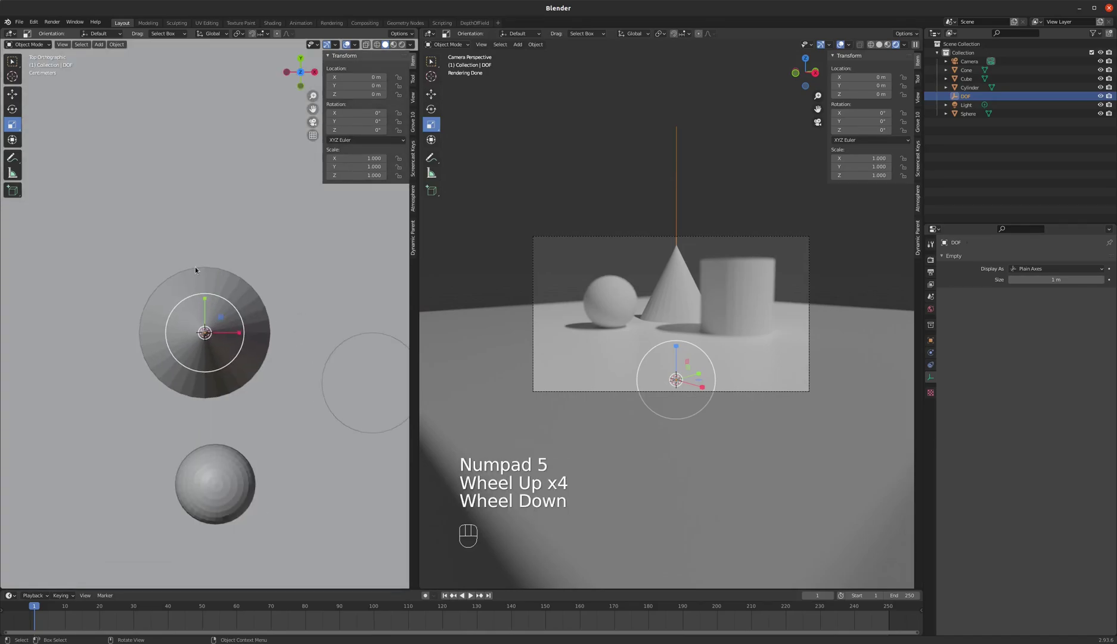
{"action": "key", "text": "z"}
{"action": "scroll", "coordinate": [227, 286], "scroll_direction": "down", "scroll_amount": 2}
Move the DOF empty in top view to a spot in front of the cone
{"action": "key", "text": "g"}
{"action": "left_click", "coordinate": [194, 271]}
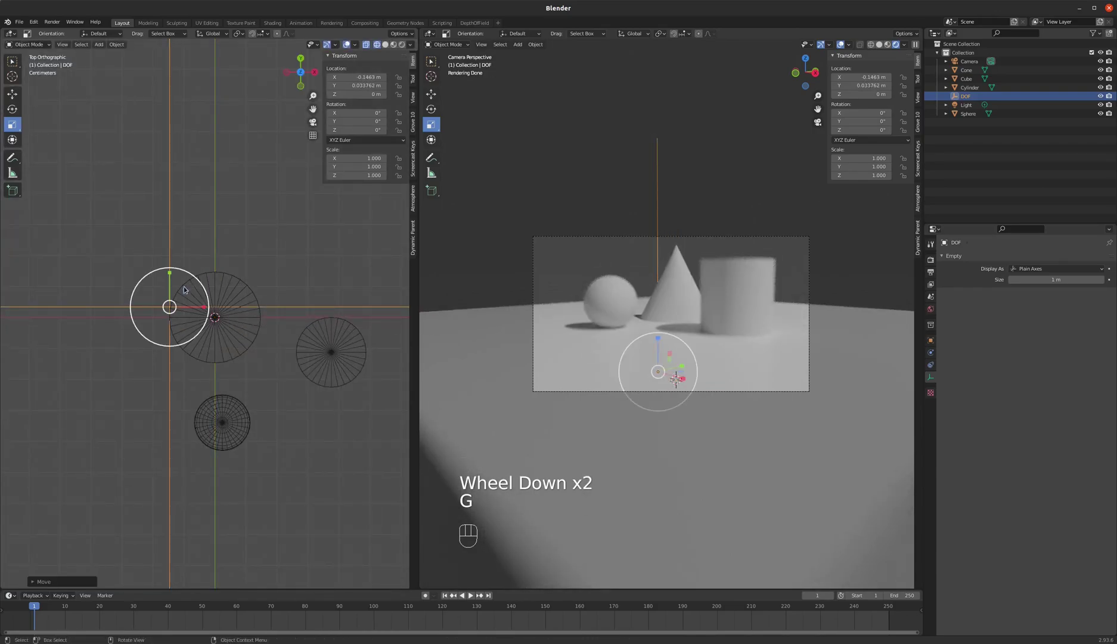
{"action": "key", "text": "g"}
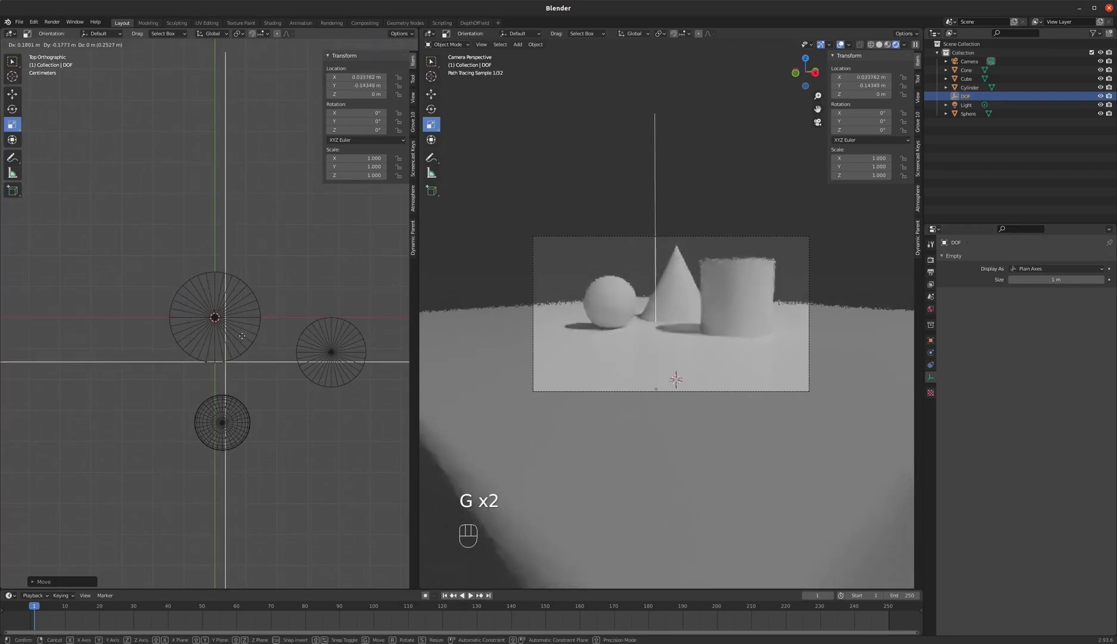
{"action": "left_click", "coordinate": [241, 336]}
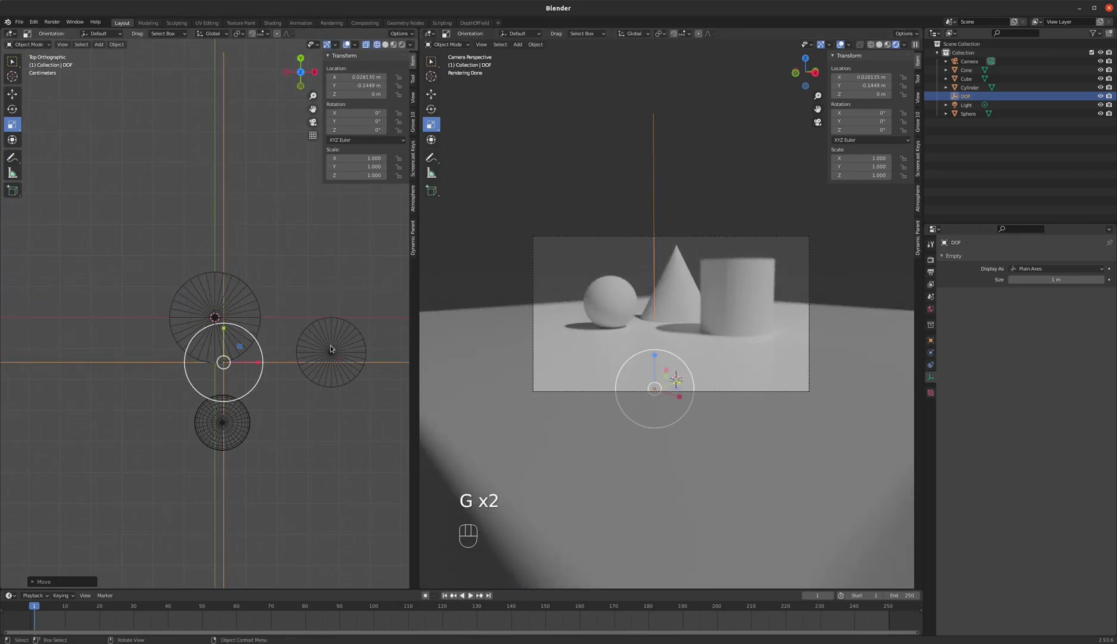
From a side view, raise the DOF empty vertically to Z 0.26875 m
{"action": "middle_click_drag", "start_coordinate": [239, 336], "coordinate": [283, 357]}
{"action": "key", "text": "g"}
{"action": "key", "text": "z"}
{"action": "left_click", "coordinate": [277, 237]}
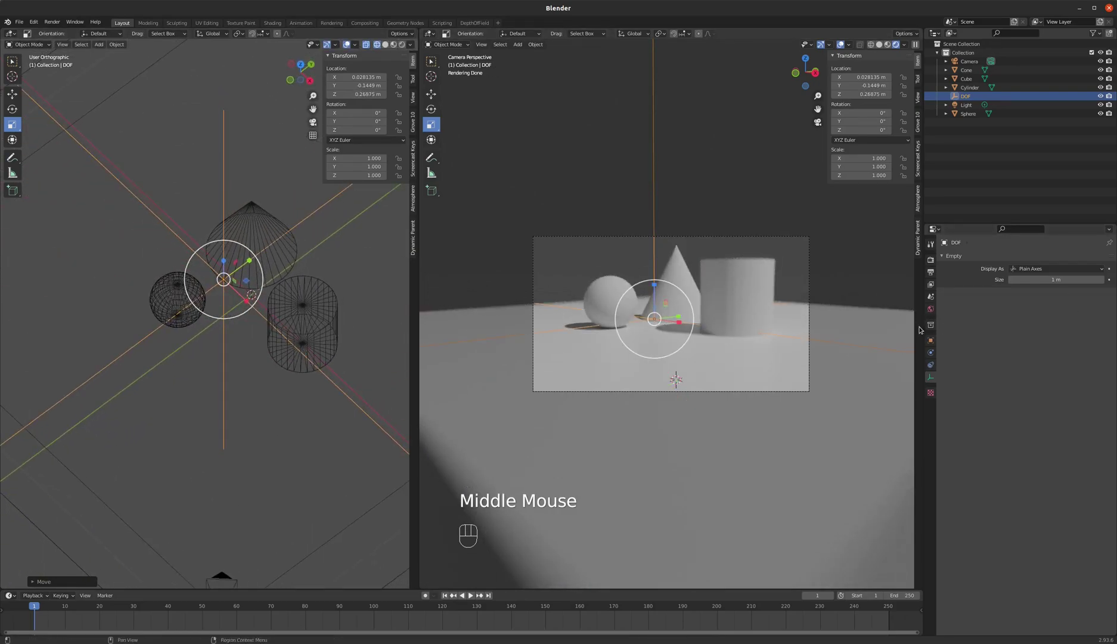
Shrink the DOF empty's display size to 0.17 m, then return to top view
{"action": "mouse_move", "coordinate": [1055, 278]}
{"action": "left_mouse_down"}
{"action": "mouse_move", "coordinate": [1011, 278]}
{"action": "mouse_move", "coordinate": [1063, 280]}
{"action": "left_mouse_up"}
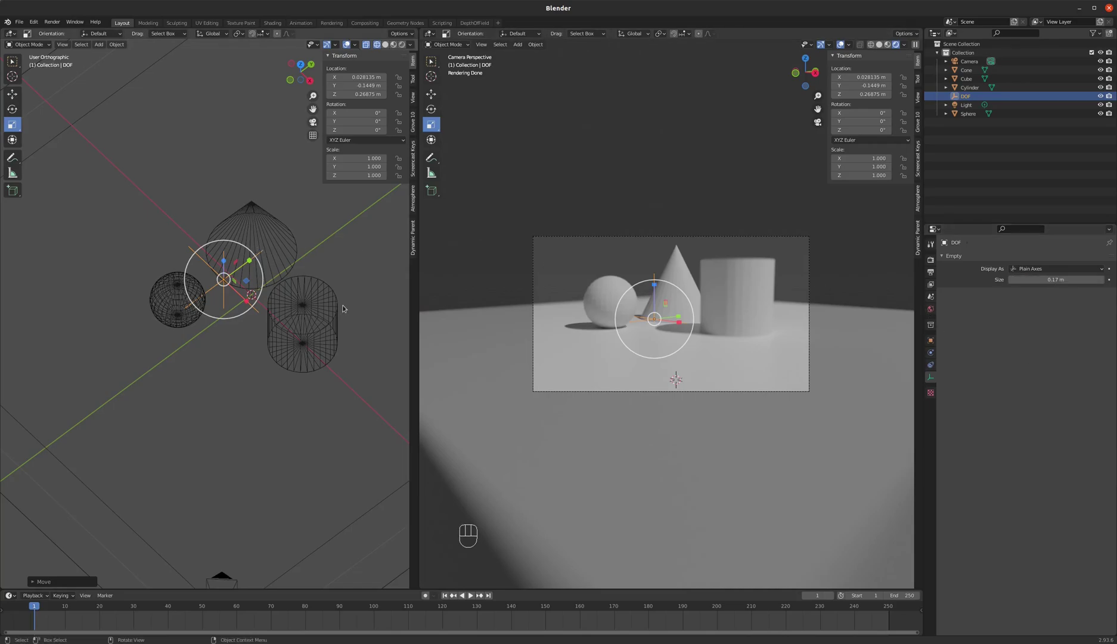
{"action": "scroll", "coordinate": [222, 280], "scroll_direction": "down", "scroll_amount": 2}
{"action": "middle_click_drag", "start_coordinate": [214, 280], "coordinate": [221, 275]}
{"action": "key", "text": "KP_7"}
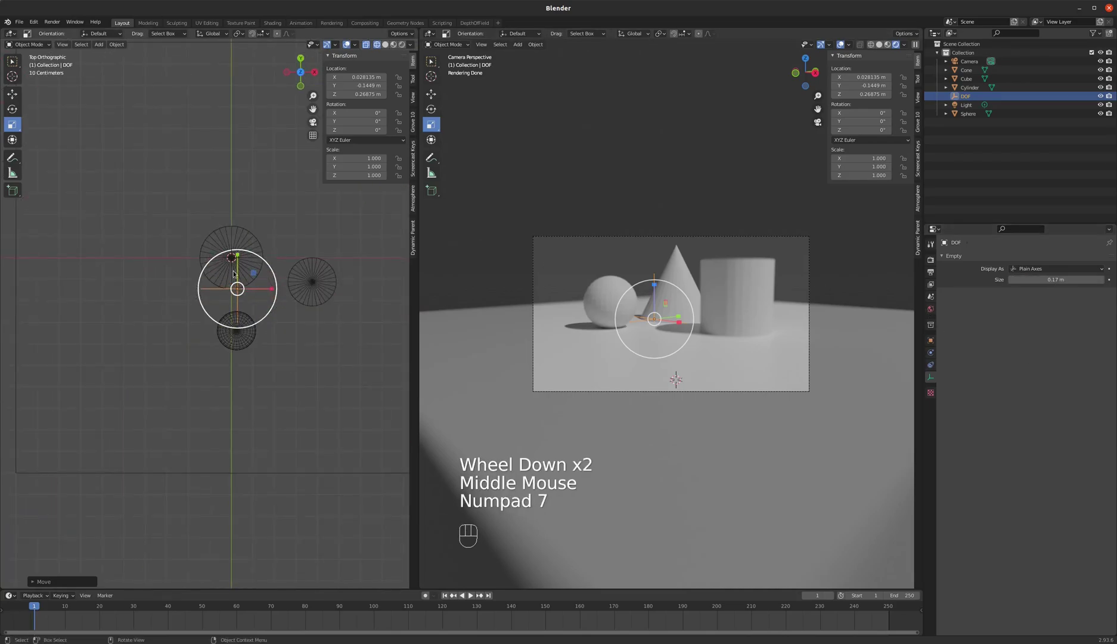
{"action": "scroll", "coordinate": [241, 238], "scroll_direction": "up", "scroll_amount": 3}
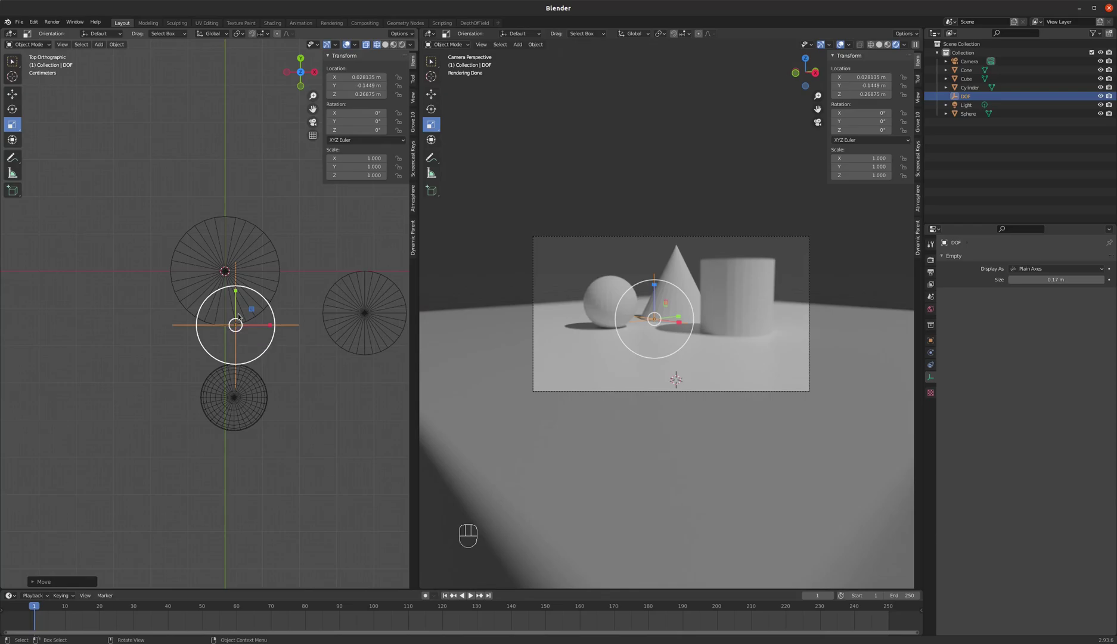
Insert location keyframes for the DOF empty at frames 1 and 50
{"action": "key", "text": "i"}
{"action": "left_click", "coordinate": [220, 307]}
{"action": "left_click_drag", "start_coordinate": [38, 607], "coordinate": [202, 607]}
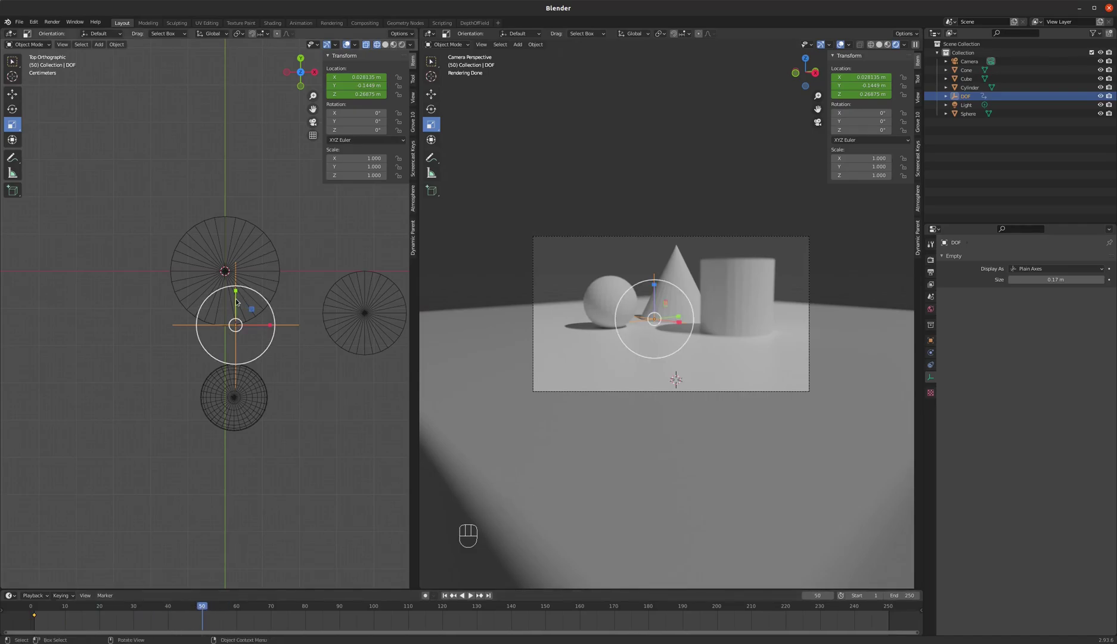
{"action": "key", "text": "i"}
{"action": "left_click", "coordinate": [210, 302]}
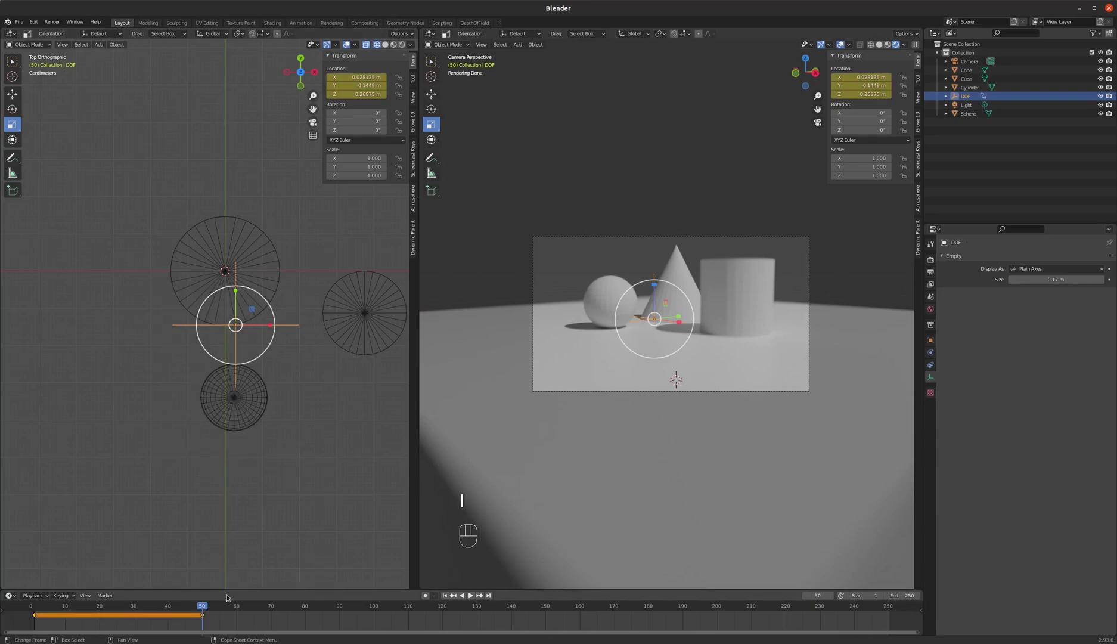
At frame 90, move the DOF empty in front of the cylinder and keyframe only its location
{"action": "left_click_drag", "start_coordinate": [203, 608], "coordinate": [340, 609]}
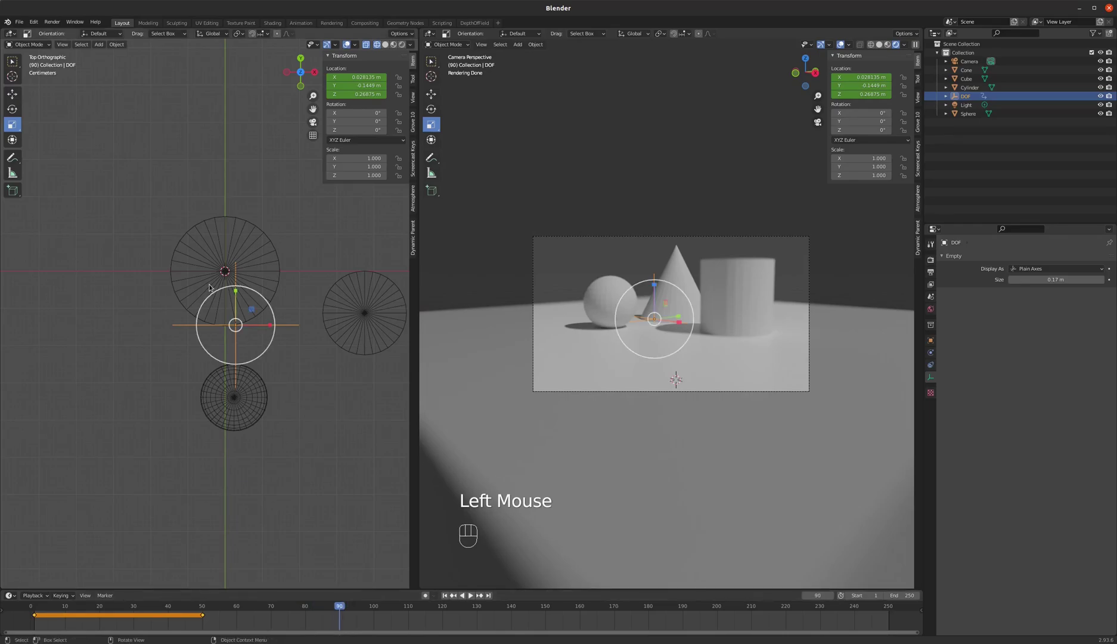
{"action": "key", "text": "g"}
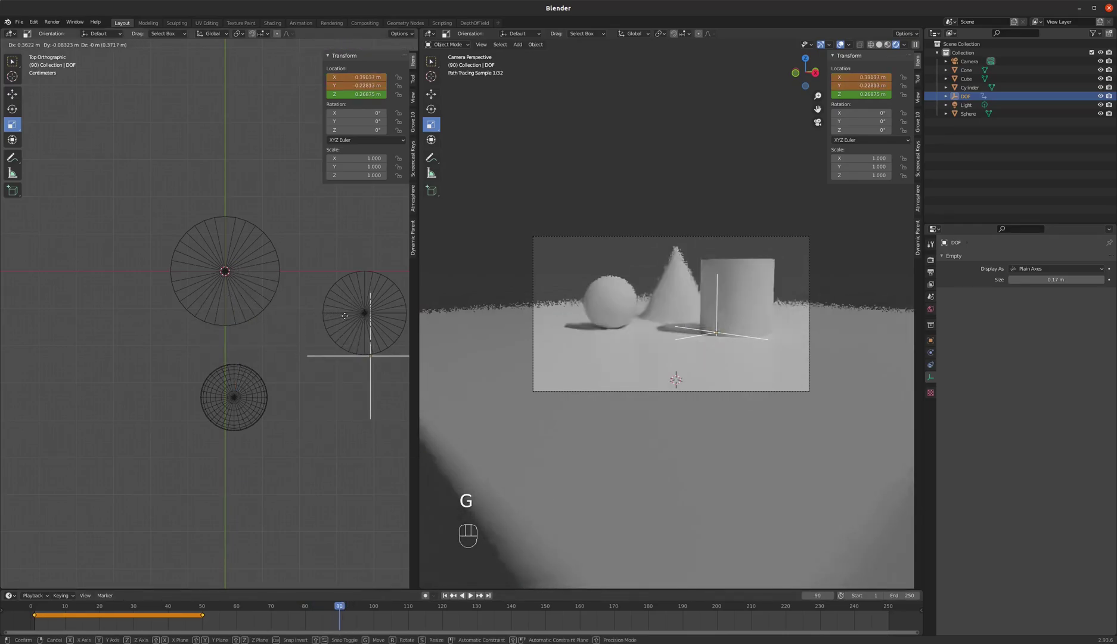
{"action": "left_click", "coordinate": [335, 315]}
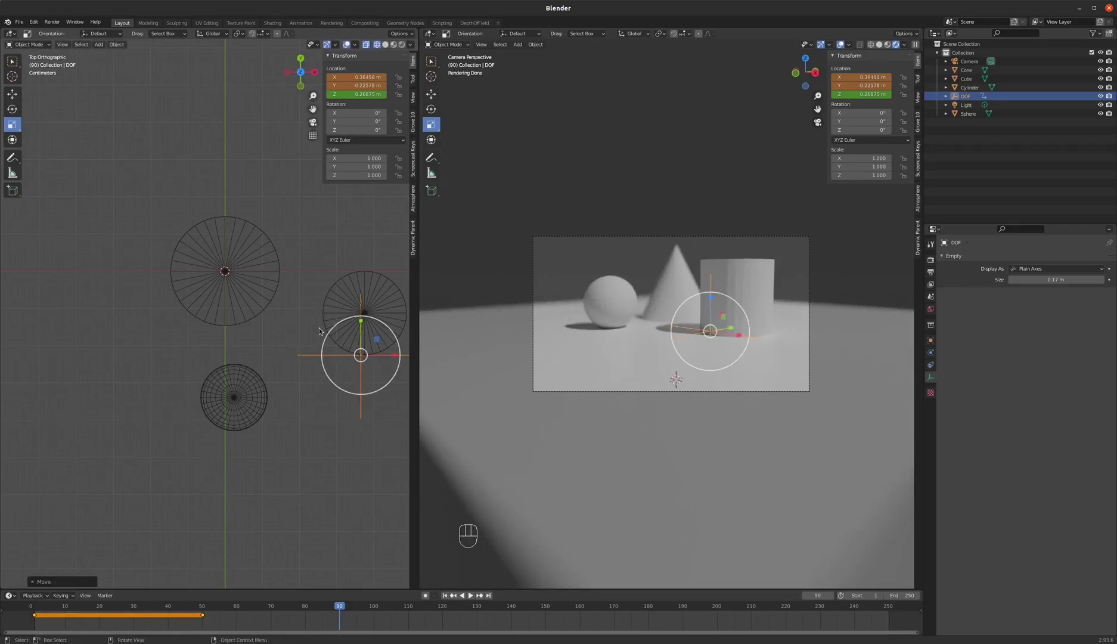
{"action": "key", "text": "i"}
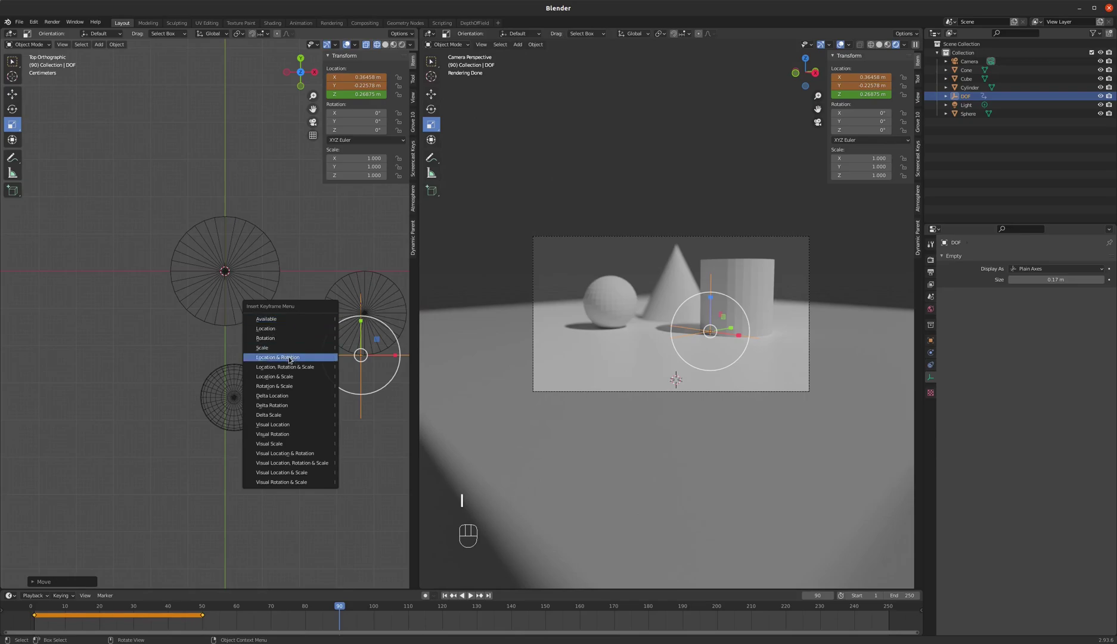
{"action": "left_click", "coordinate": [286, 356]}
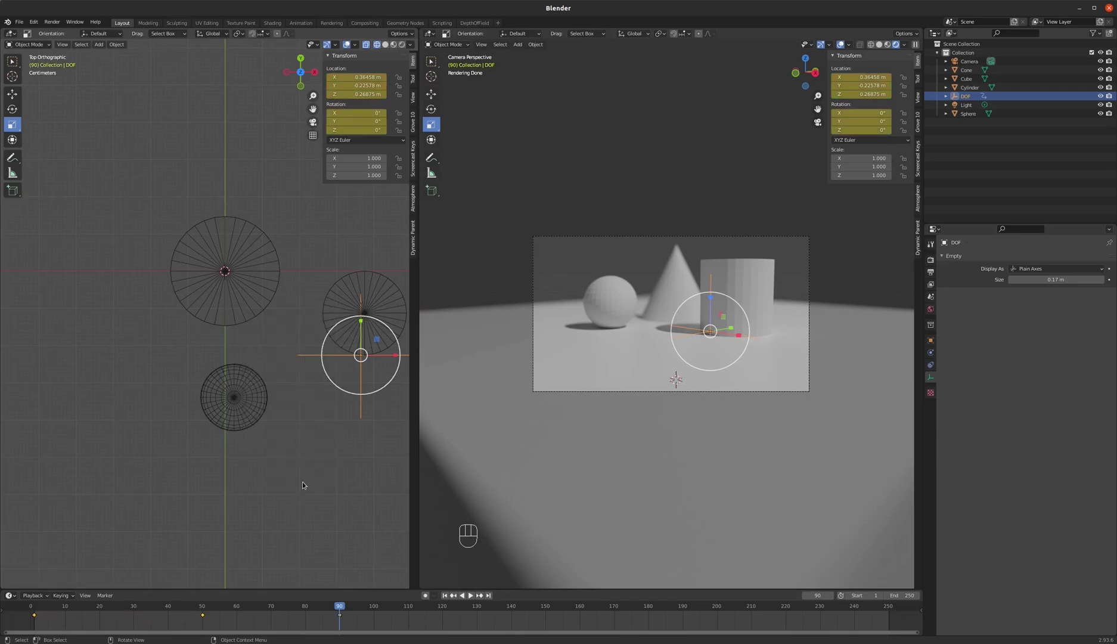
{"action": "key", "text": "ctrl+z"}
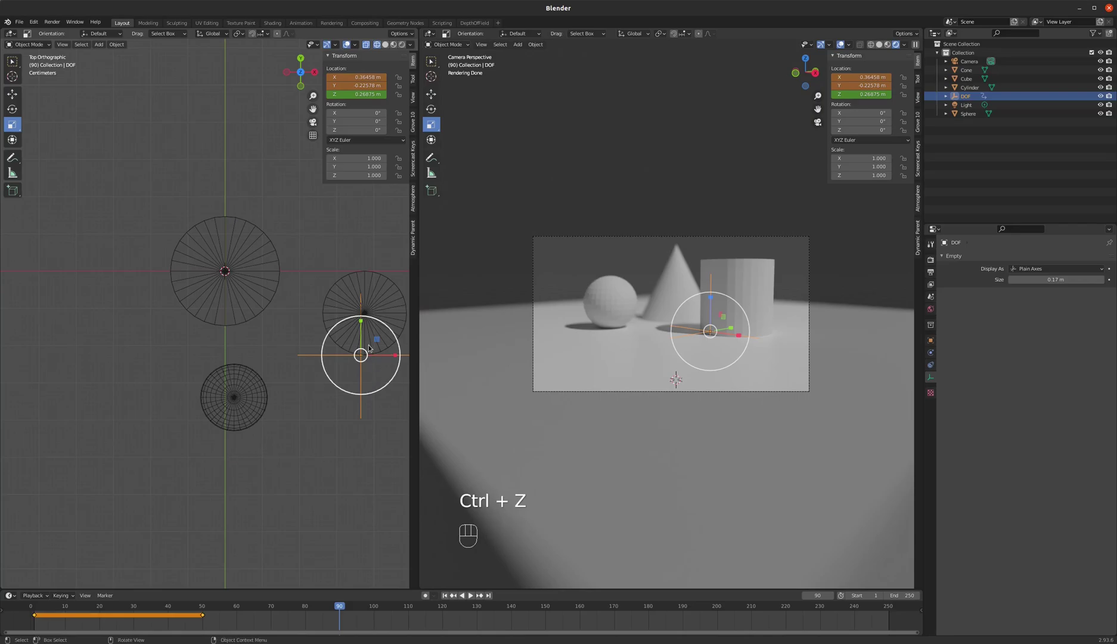
{"action": "key", "text": "i"}
{"action": "left_click", "coordinate": [330, 317]}
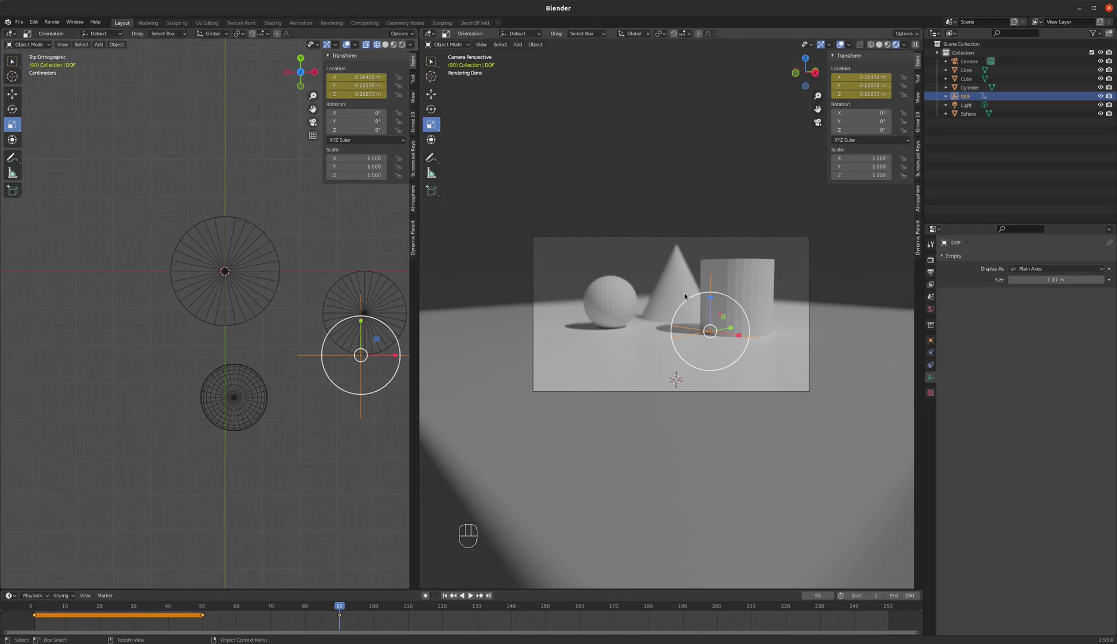
Switch to the camera view and zoom it in
{"action": "key", "text": "KP_0"}
{"action": "key", "text": "KP_0"}
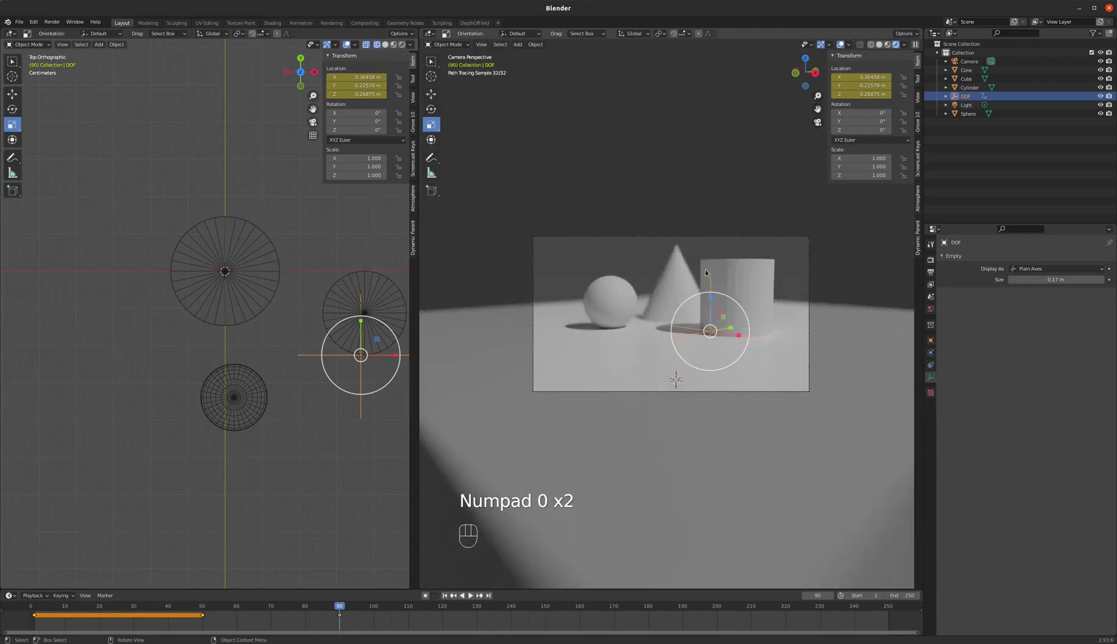
{"action": "scroll", "coordinate": [686, 301], "scroll_direction": "up", "scroll_amount": 4}
{"action": "scroll", "coordinate": [683, 304], "scroll_direction": "down", "scroll_amount": 1}
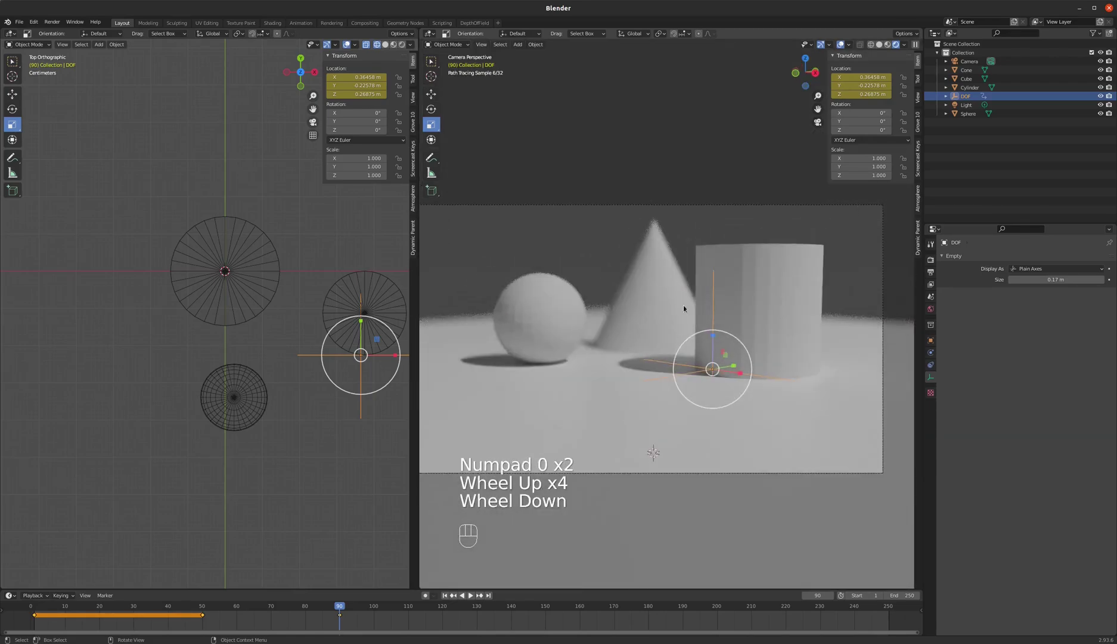
Play the rack-focus animation from the start, stop it, and leave the timeline at frame 101
{"action": "left_click", "coordinate": [444, 595]}
{"action": "key", "text": "space"}
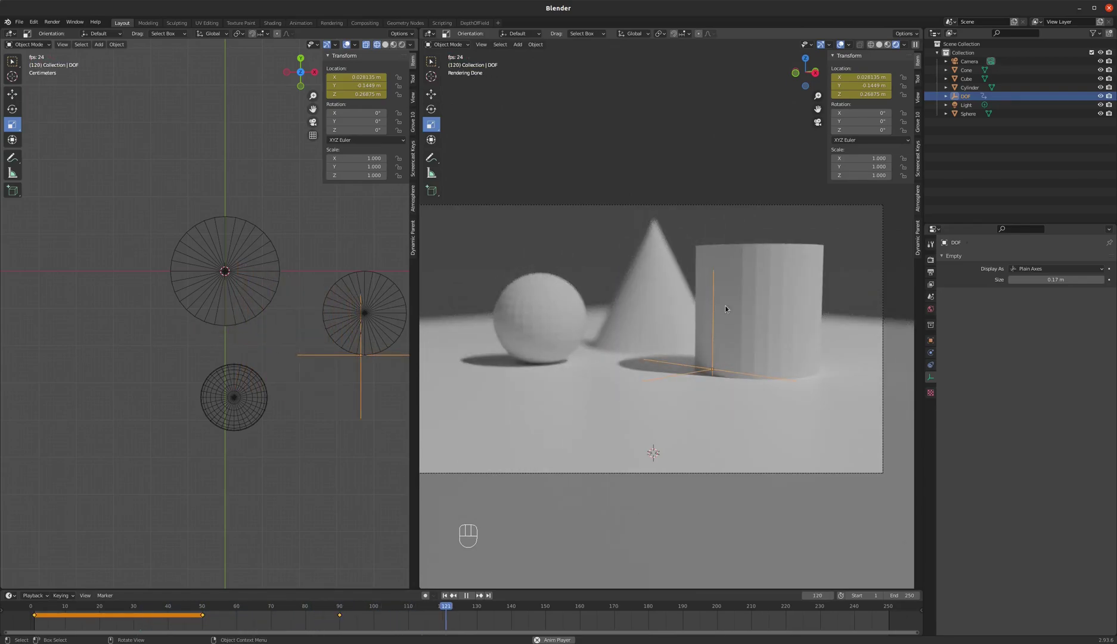
{"action": "key", "text": "space"}
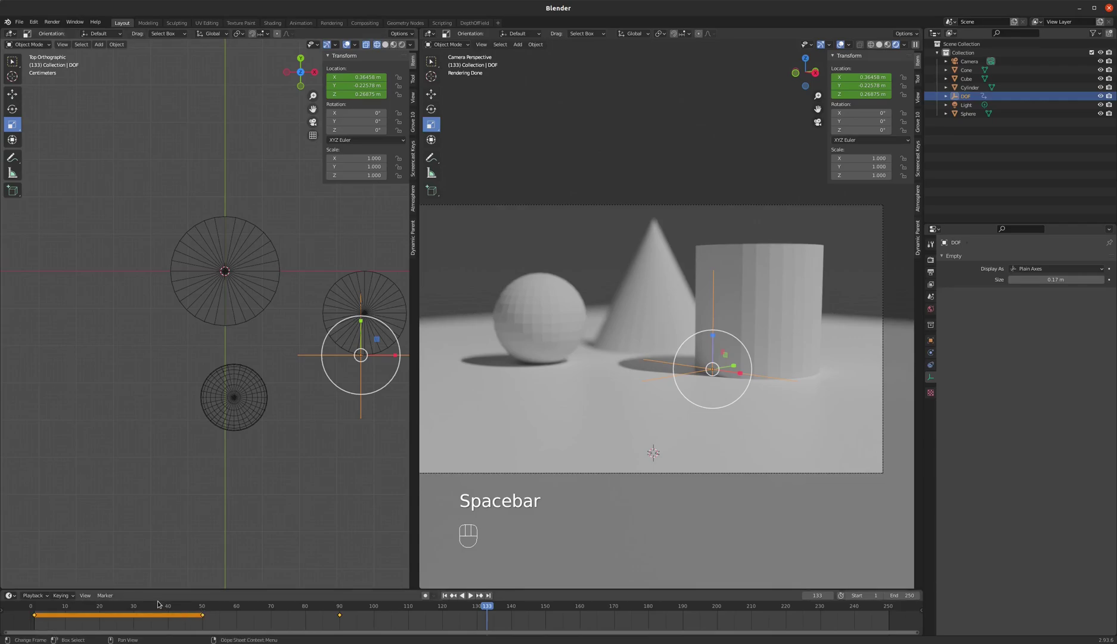
{"action": "left_click", "coordinate": [158, 604]}
{"action": "left_click", "coordinate": [378, 604]}
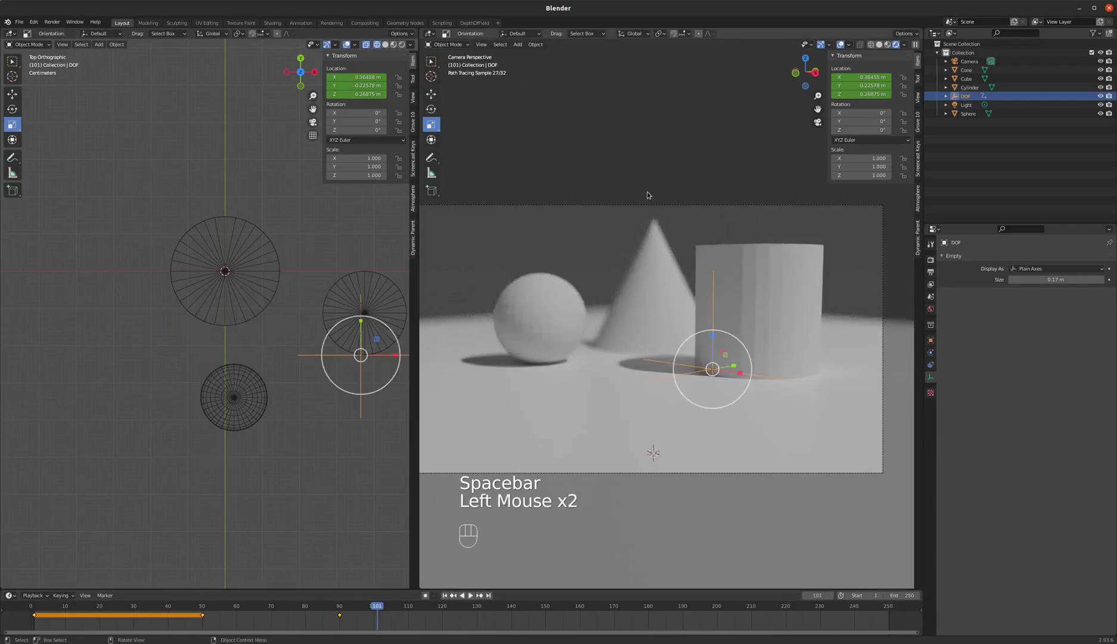